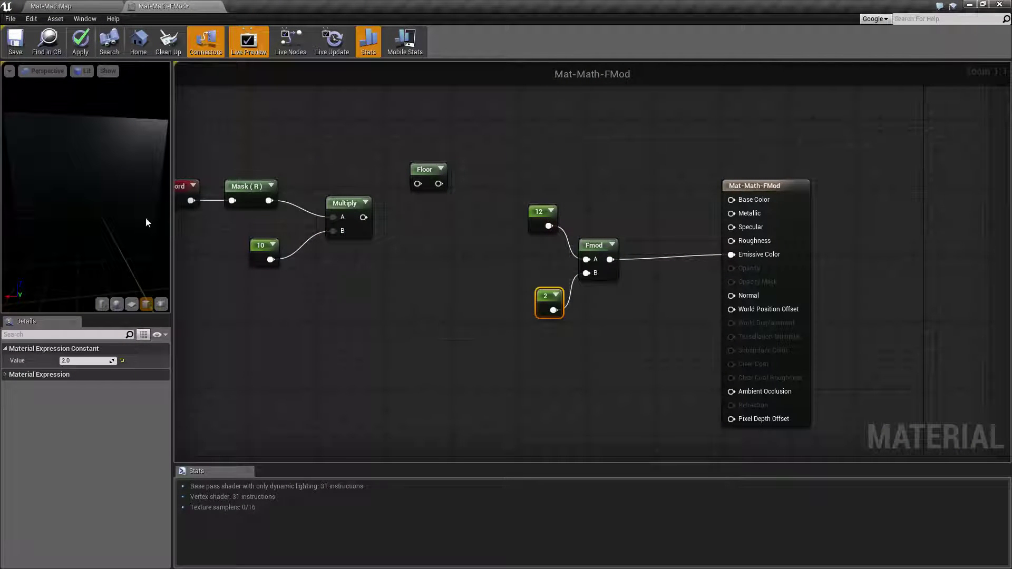
Step: Move the 12 and 2 constant nodes up so they sit right beside Fmod's inputs
left_click_drag(131, 220, 123, 210)
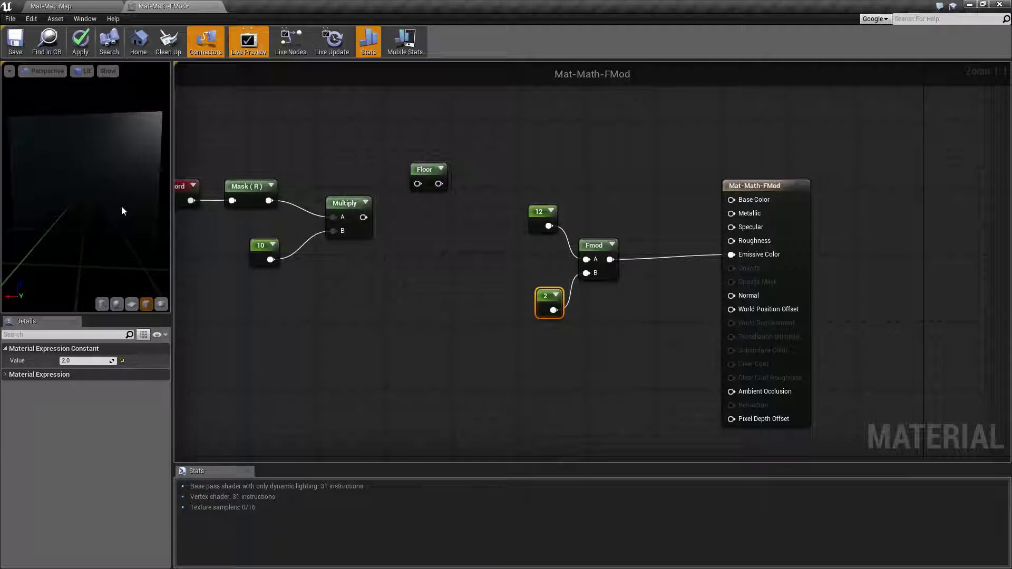
left_click_drag(546, 297, 535, 275)
left_click_drag(541, 212, 542, 228)
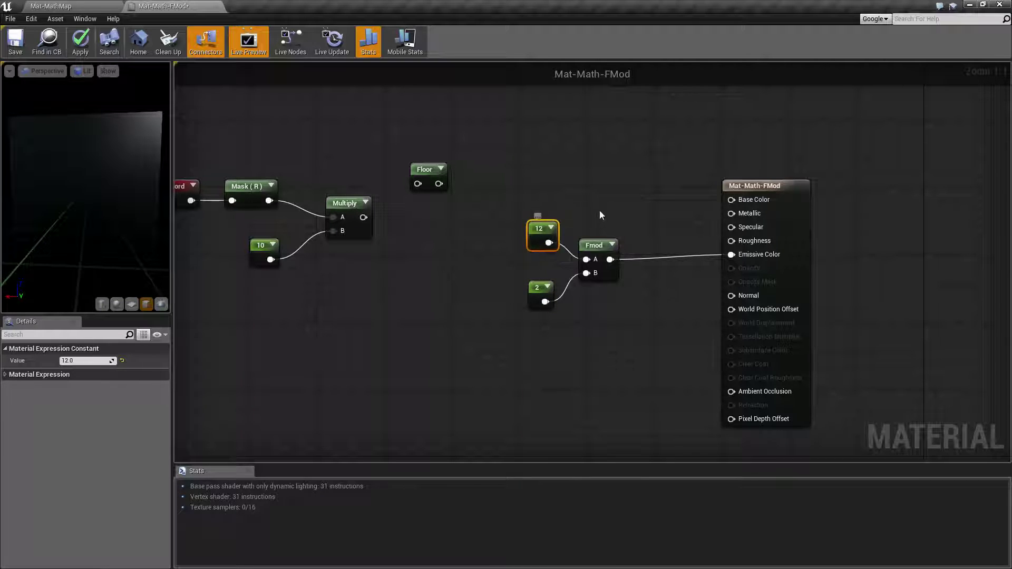
left_click_drag(542, 291, 540, 284)
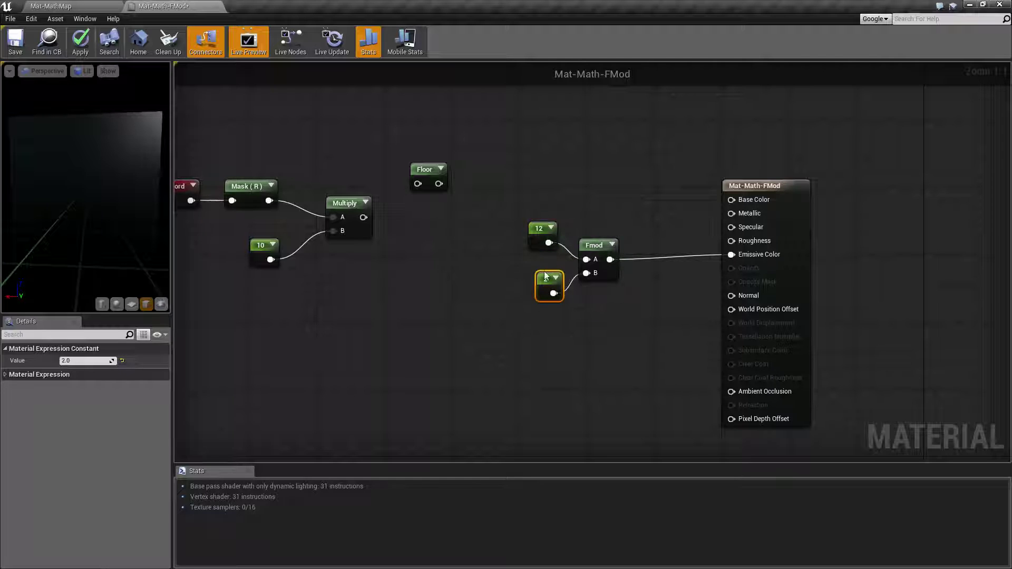
left_click(601, 317)
left_click(599, 245)
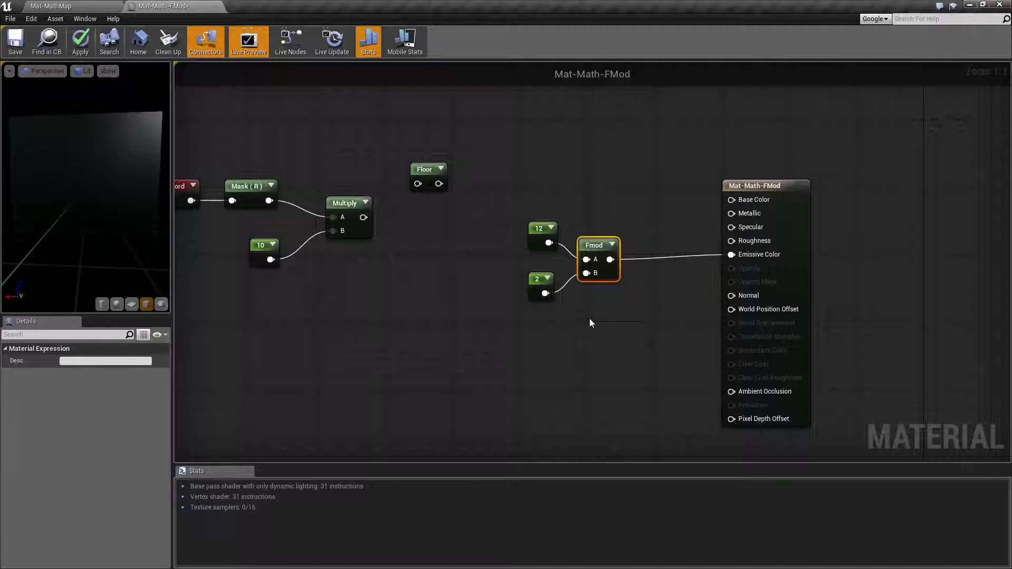
left_click(589, 319)
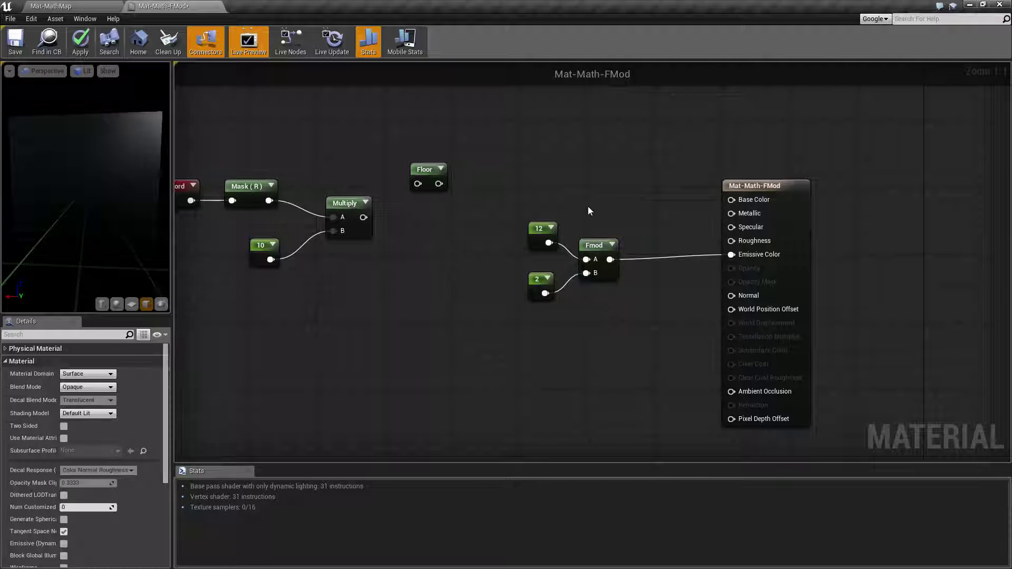
left_click(598, 247)
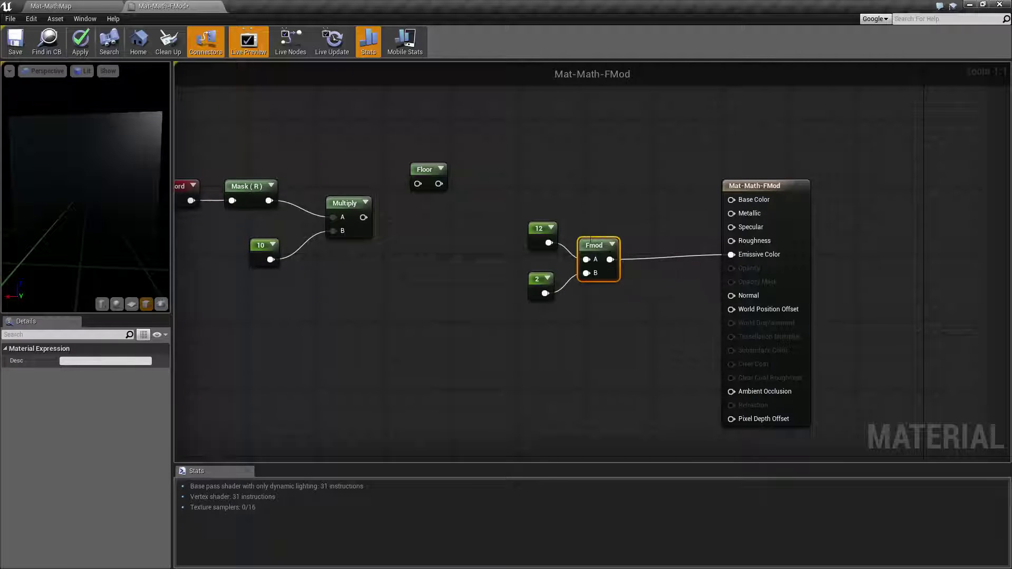
left_click_drag(549, 191, 545, 330)
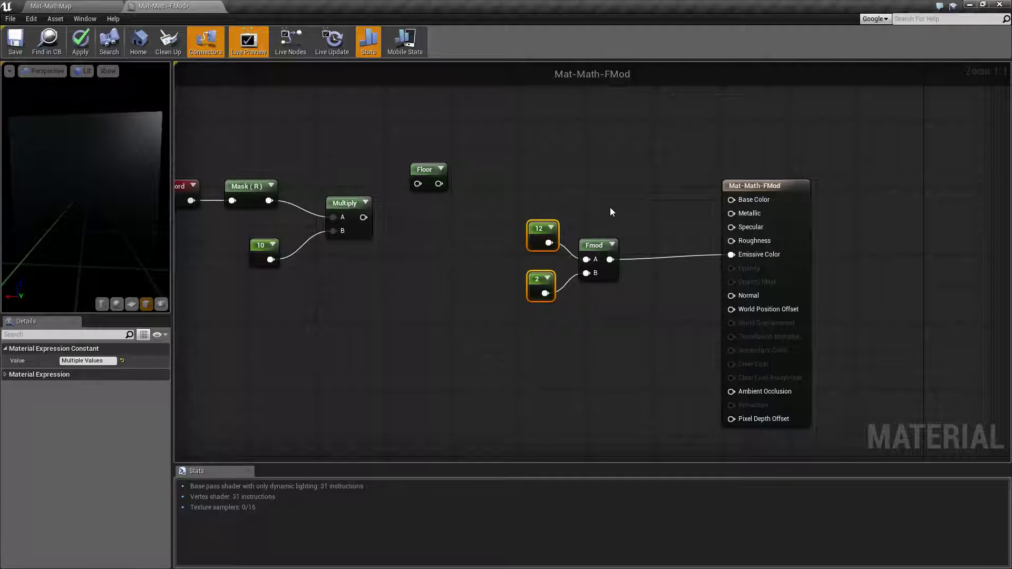
left_click_drag(610, 194, 637, 319)
left_click(644, 314)
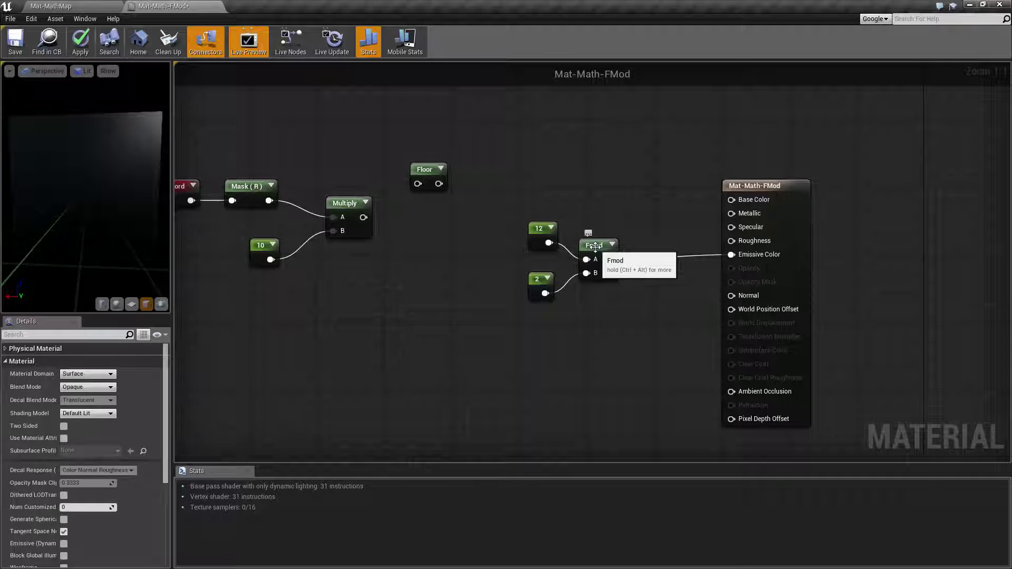
left_click(599, 247)
left_click(629, 304)
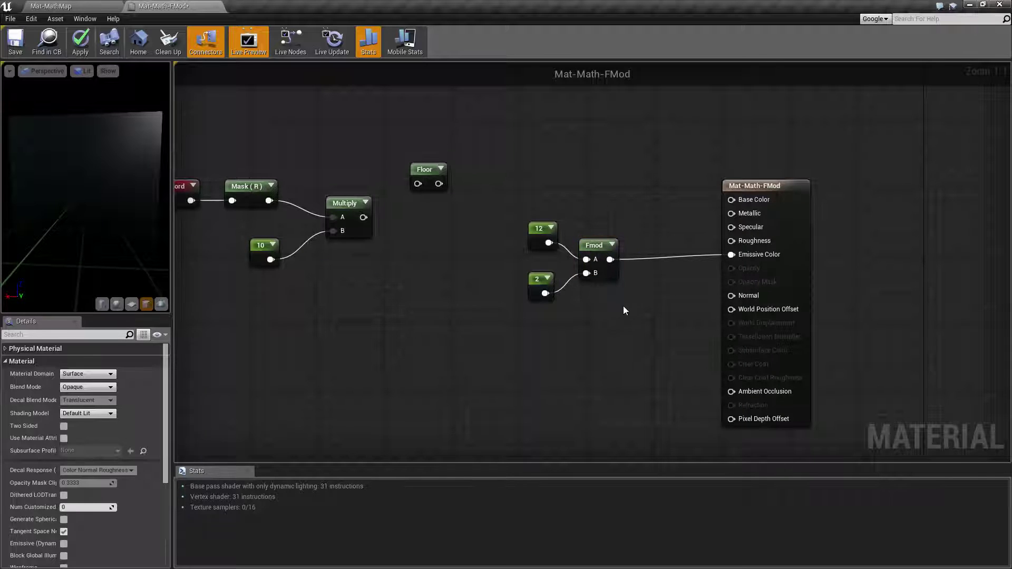
left_click(540, 231)
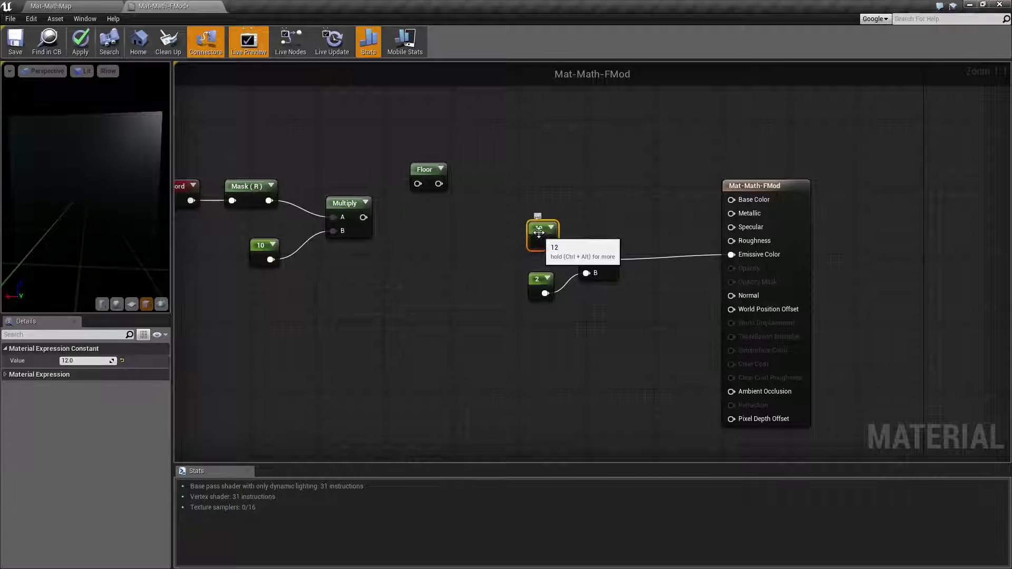
left_click(539, 281)
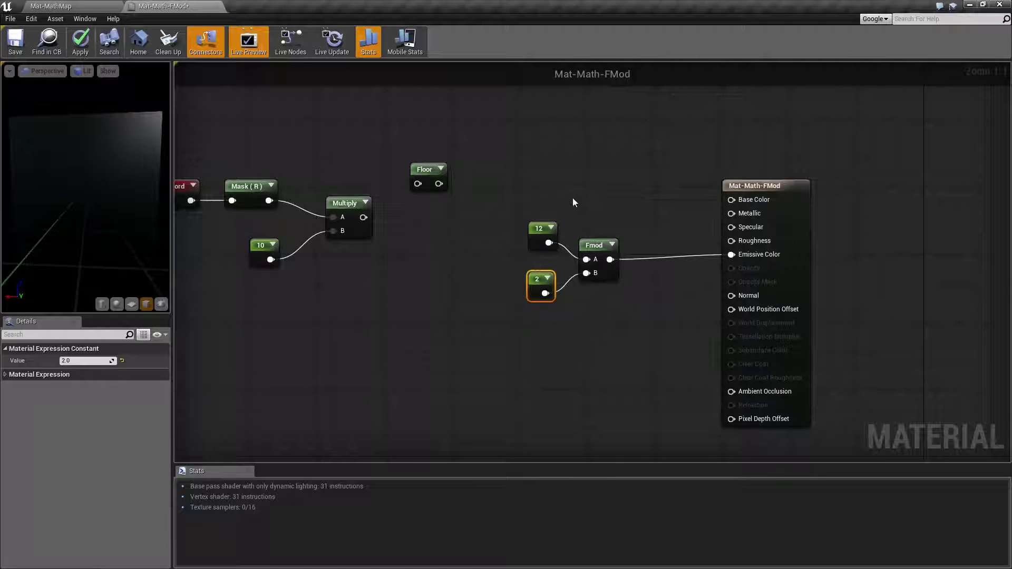
mouse_move(573, 198)
left_mouse_down()
mouse_move(622, 277)
mouse_move(625, 309)
left_mouse_up()
left_click(637, 310)
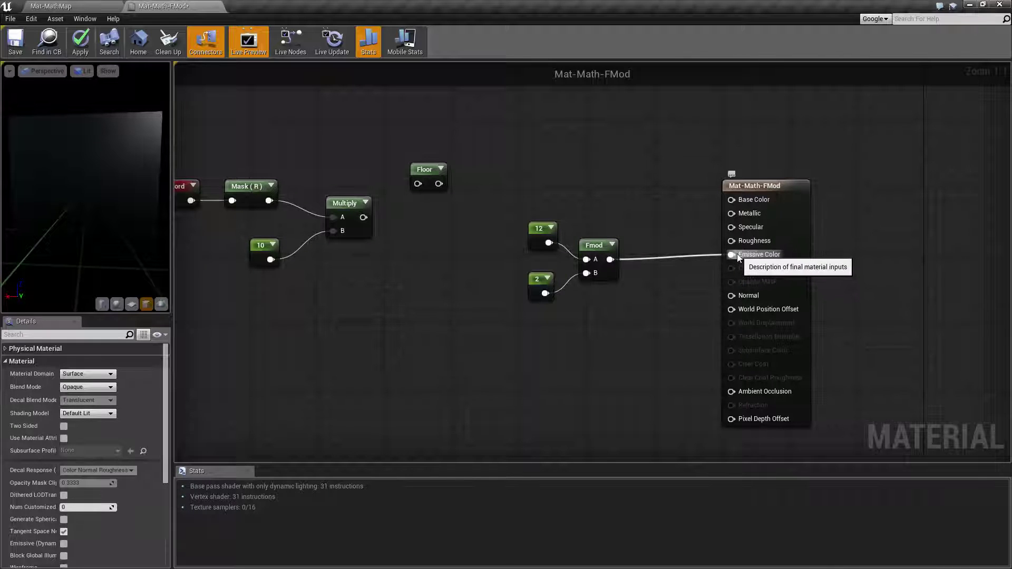
Step: Set the constant on Fmod's B input to 5 instead of 2
left_click(539, 235)
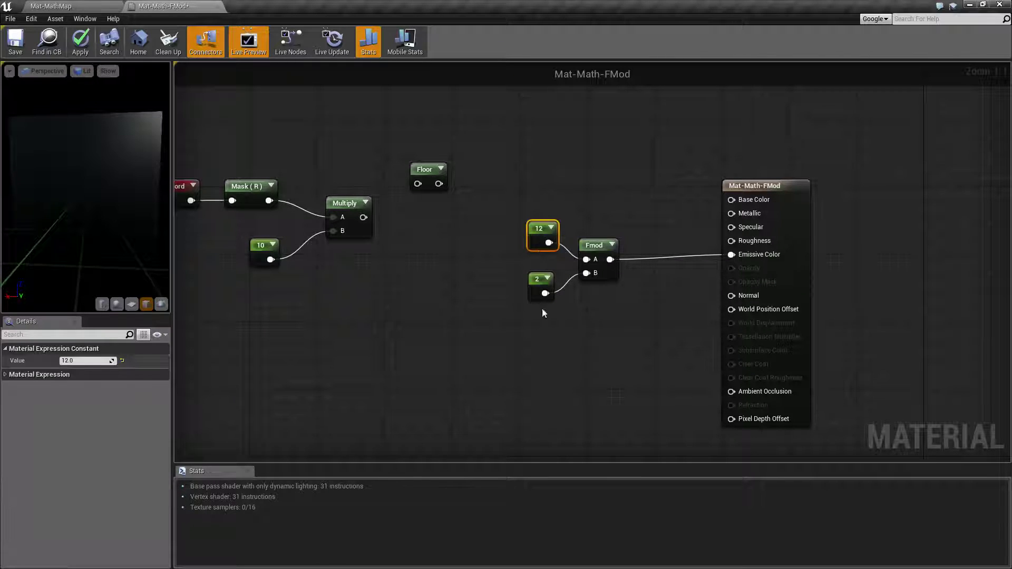
left_click(536, 285)
left_click(83, 361)
type("5")
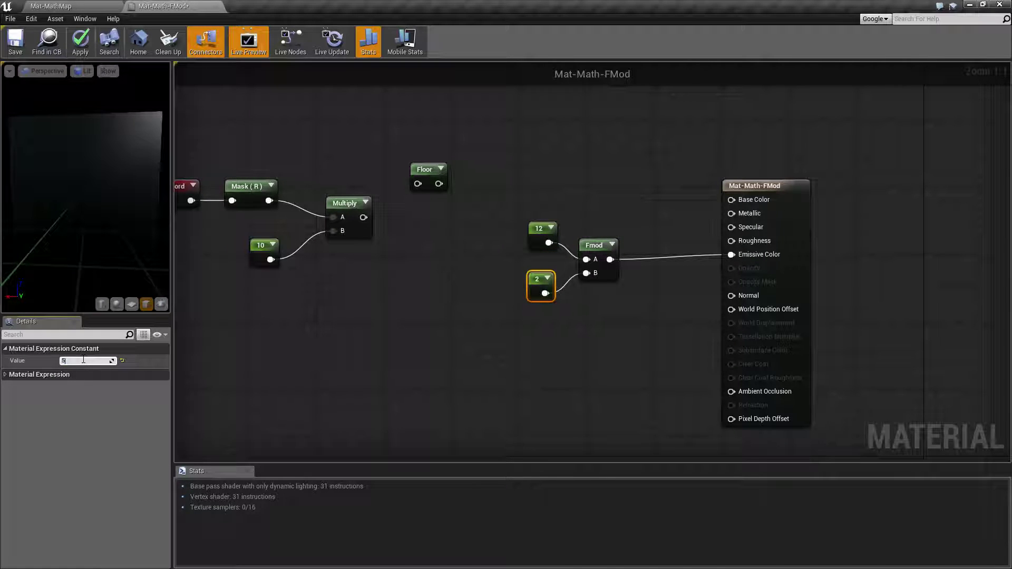
key("Return")
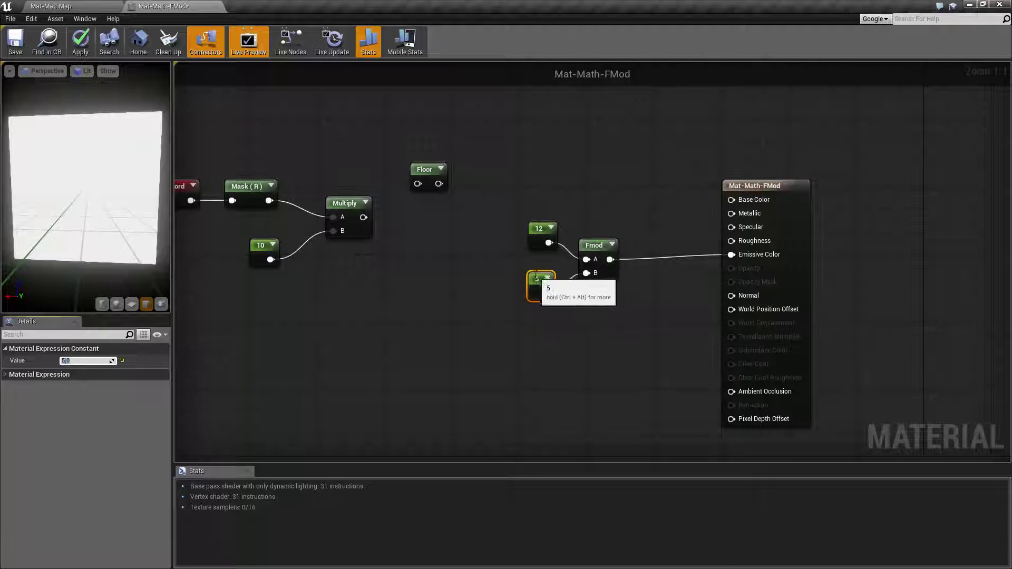
mouse_move(541, 228)
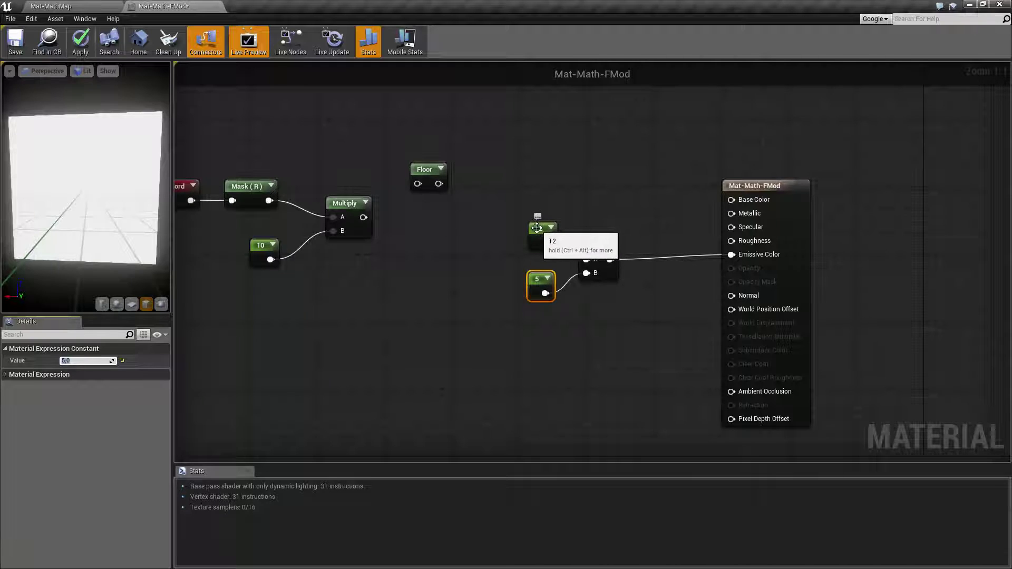
left_click(599, 245)
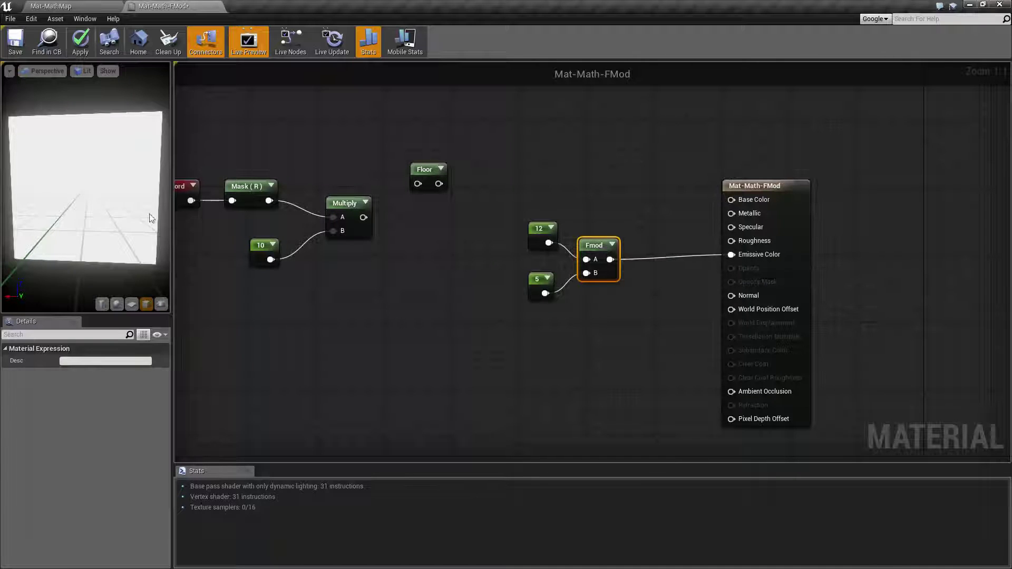
Step: Set the Fmod dividend constant from 12 to 10
left_click(541, 230)
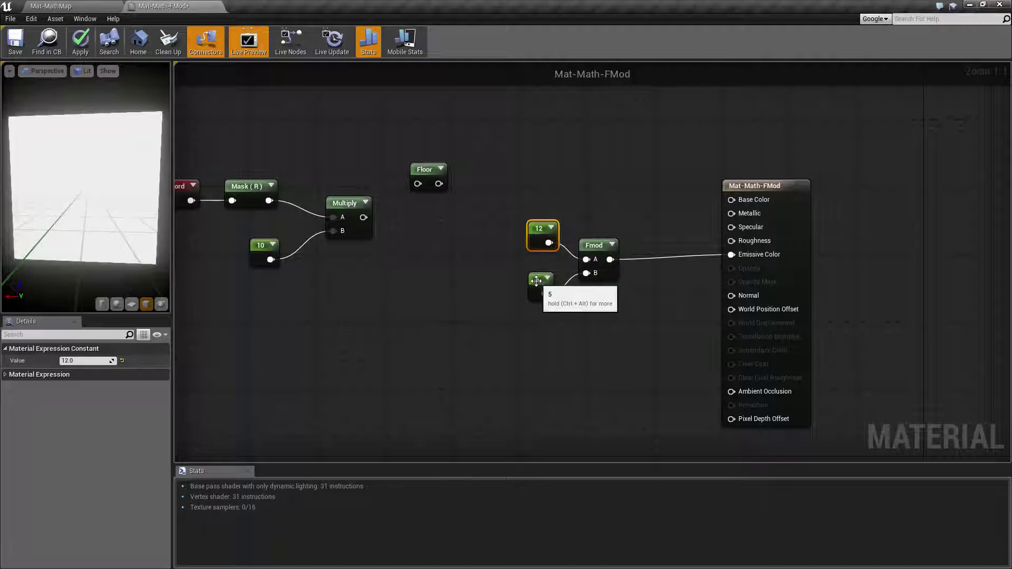
left_click(537, 282)
left_click(541, 234)
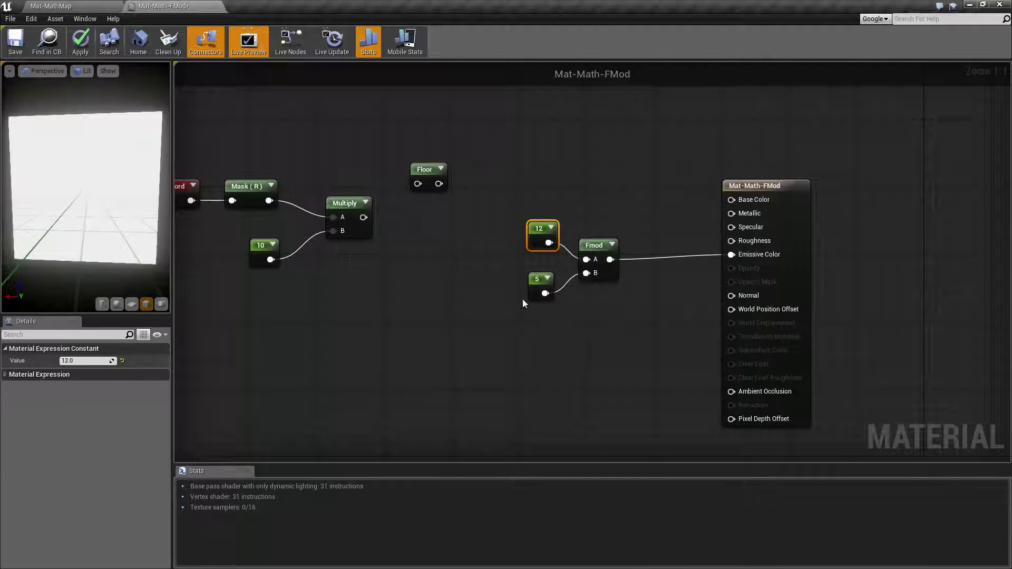
left_click(87, 360)
type("10")
key("Return")
Step: Reconnect the divisor constant to Fmod's B input and set it from 5 to 3
left_click(540, 279)
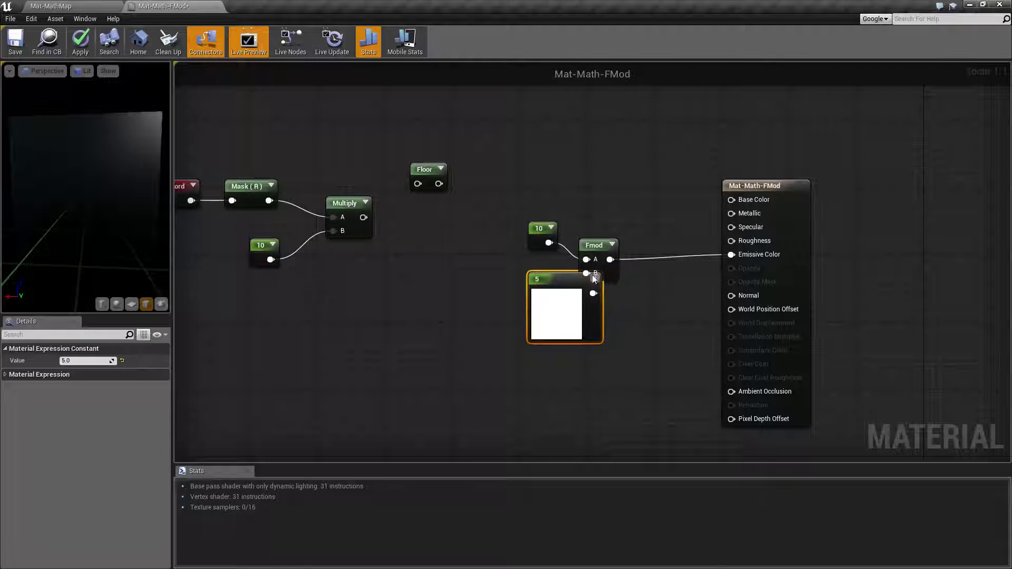
left_click_drag(586, 273, 544, 294)
left_click(87, 361)
type("3")
key("Return")
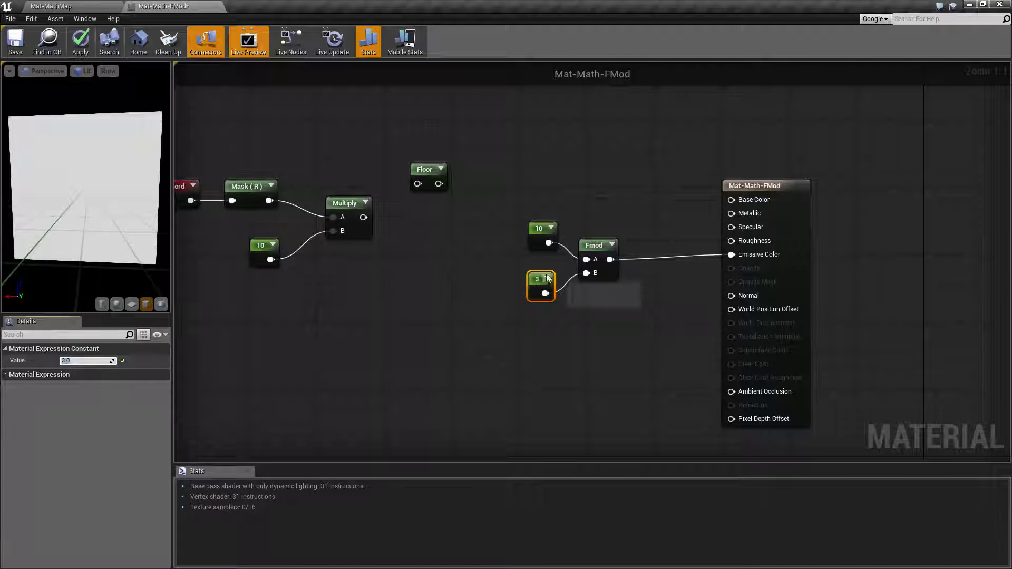
Step: Change the dividend constant to 11, then to 11.9
left_click(539, 229)
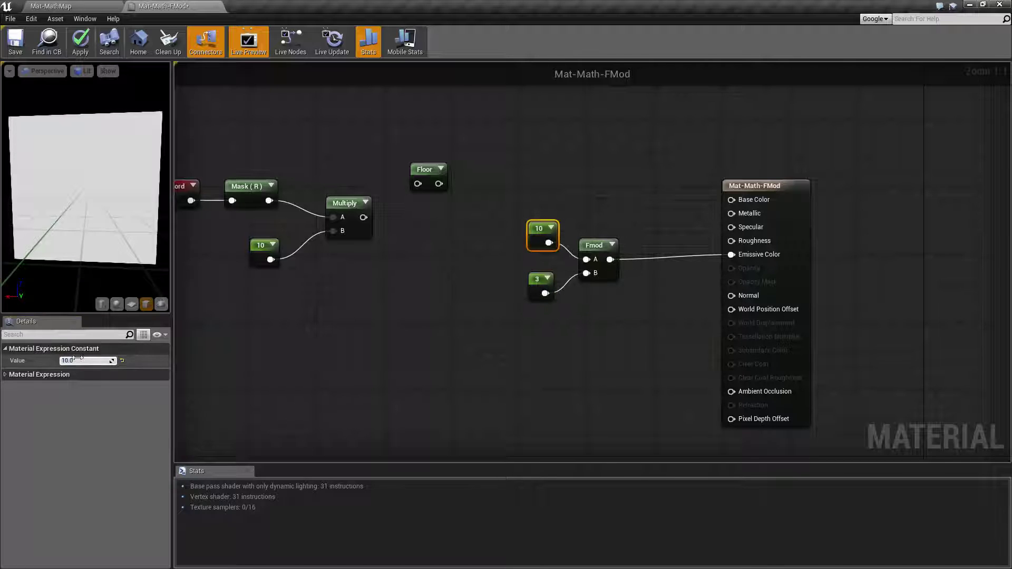
key("Return")
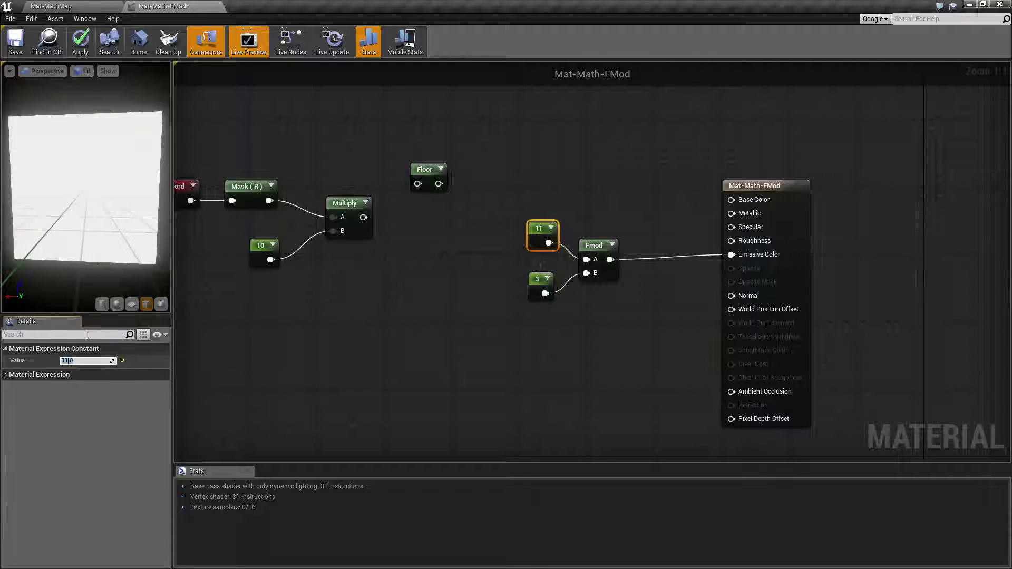
type("11")
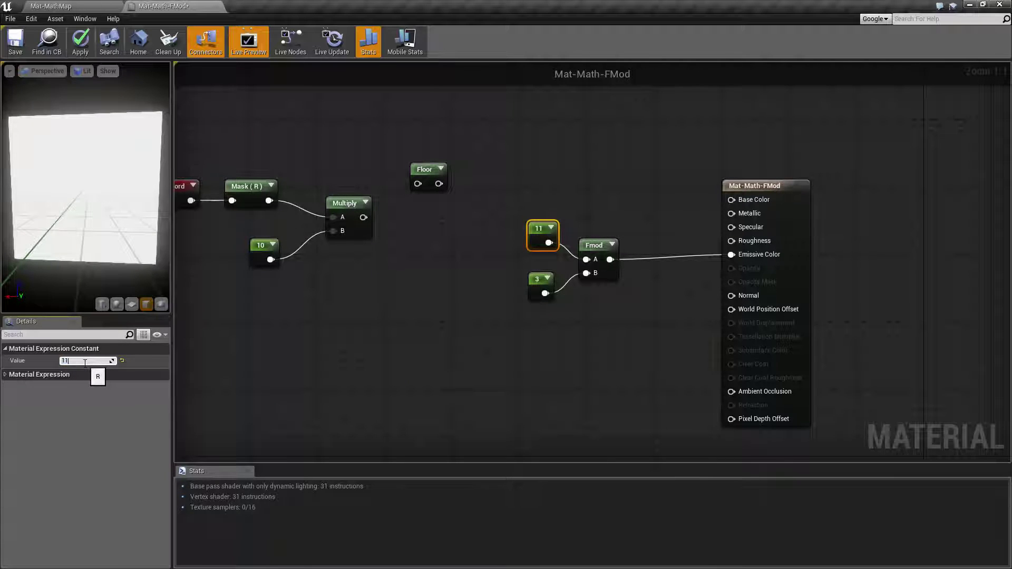
key("Return")
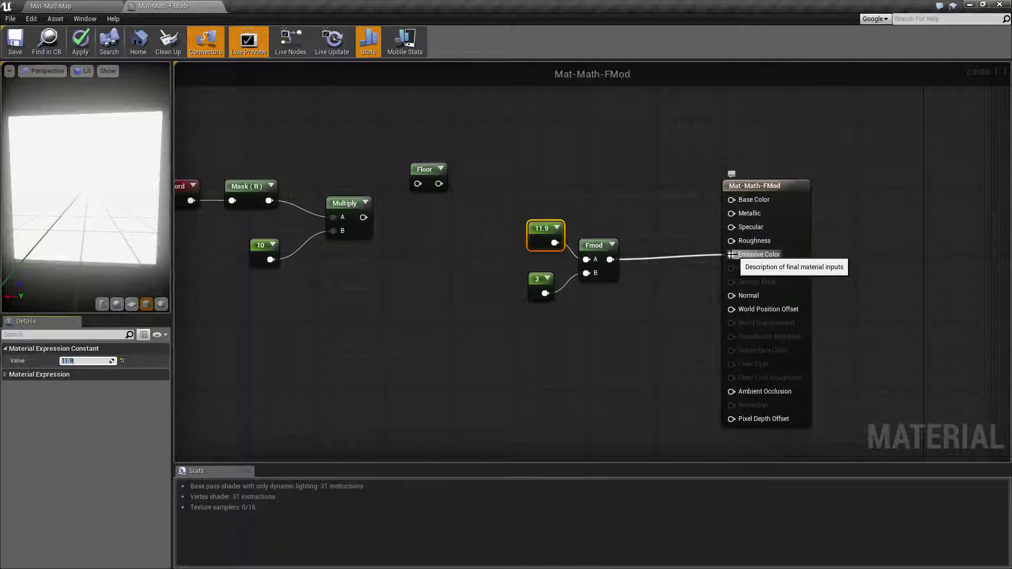
left_click(572, 324)
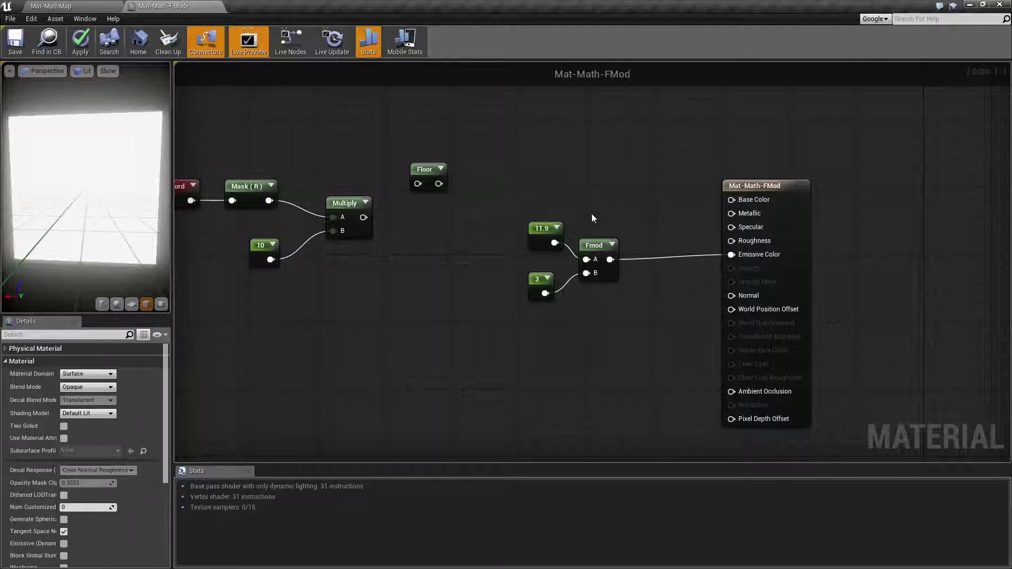
left_click_drag(592, 212, 613, 335)
left_click(496, 204)
left_click(522, 147)
Step: Disconnect the 11.9 constant from Fmod's A input, move it aside, and set the divisor to 2
right_click_drag(541, 190, 593, 187)
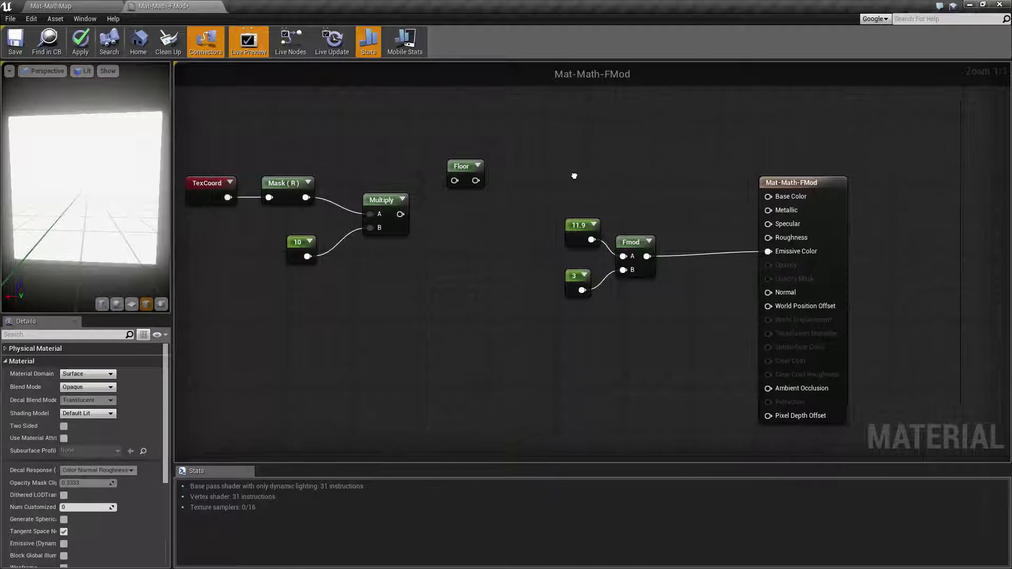
left_click(602, 227)
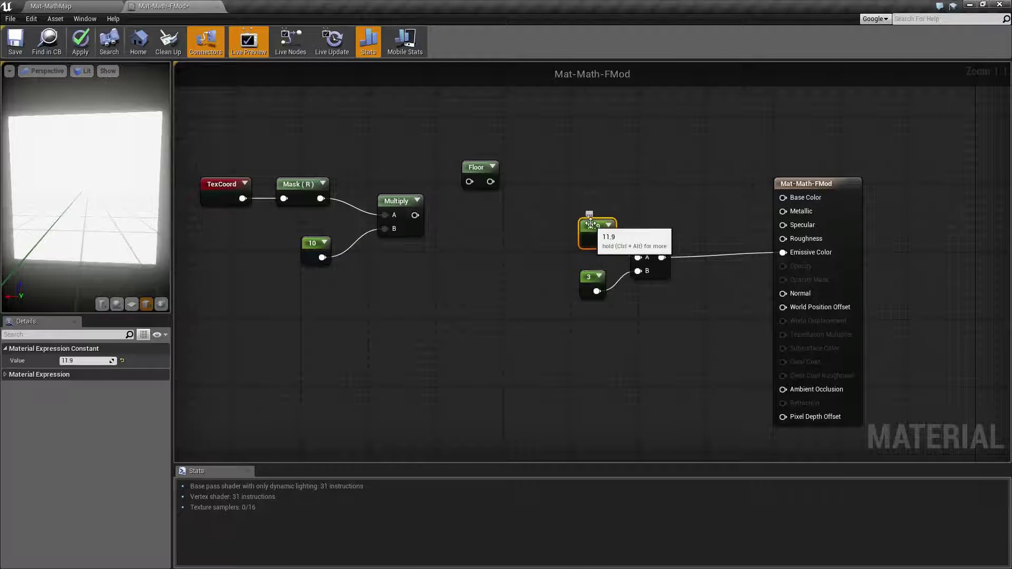
left_click(639, 257, "alt")
left_click_drag(597, 230, 595, 176)
left_click(588, 278)
left_click(87, 362)
type("2")
key("Return")
Step: Wire Multiply into Fmod's A input, set the multiplier constant to 2, and apply the material
mouse_move(415, 216)
left_mouse_down()
mouse_move(656, 275)
mouse_move(639, 257)
left_mouse_up()
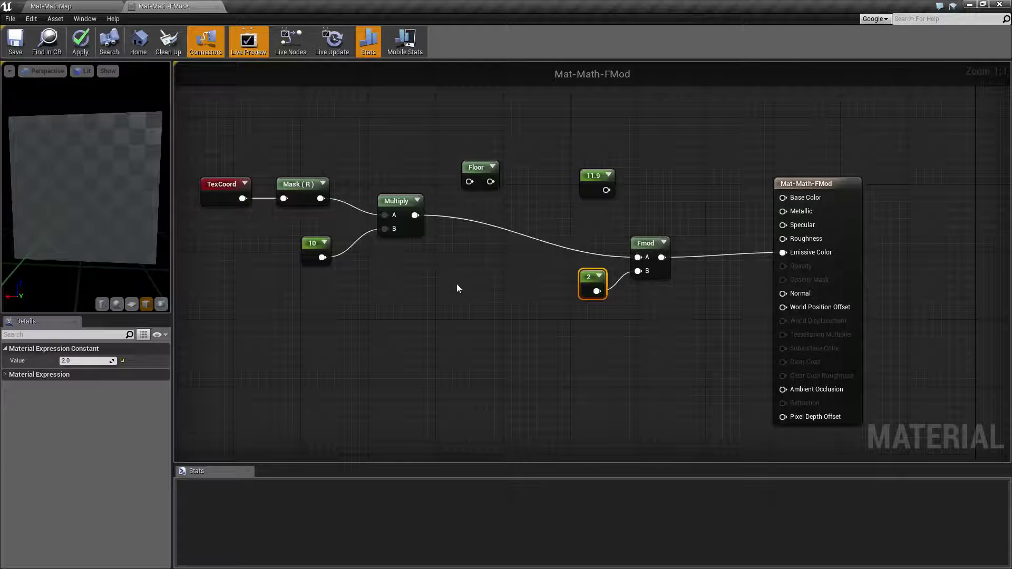
left_click(317, 247)
left_click(83, 361)
type("2")
key("Return")
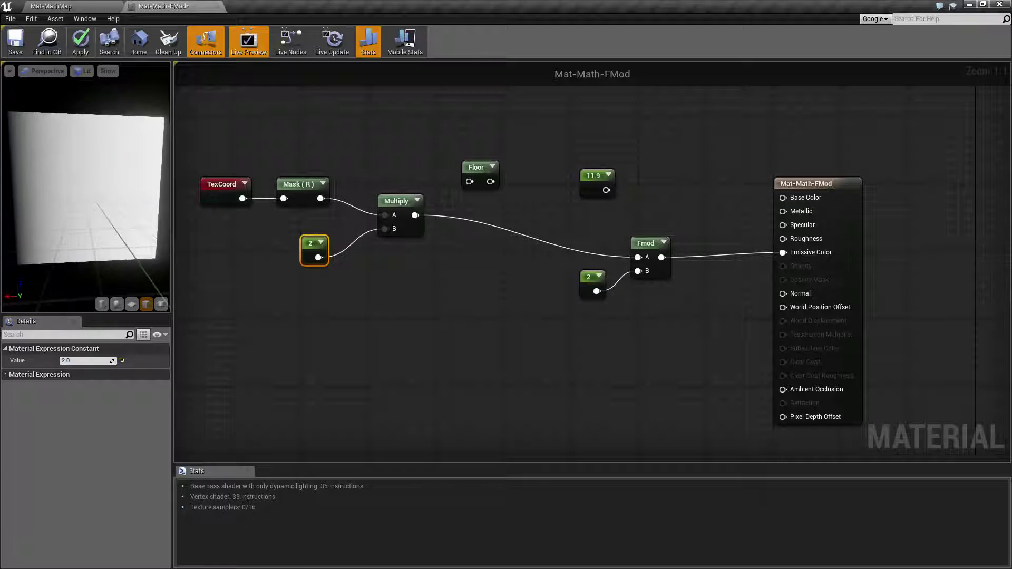
left_click(80, 41)
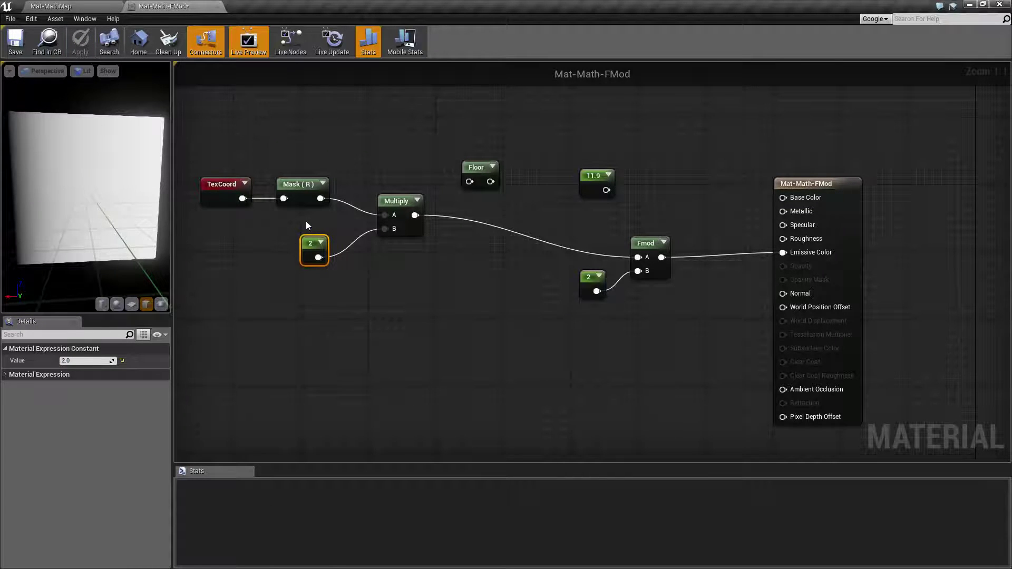
Step: Review the TexCoord–Mask–Multiply chain and the Fmod group, repositioning the graph view
left_click_drag(229, 148, 404, 295)
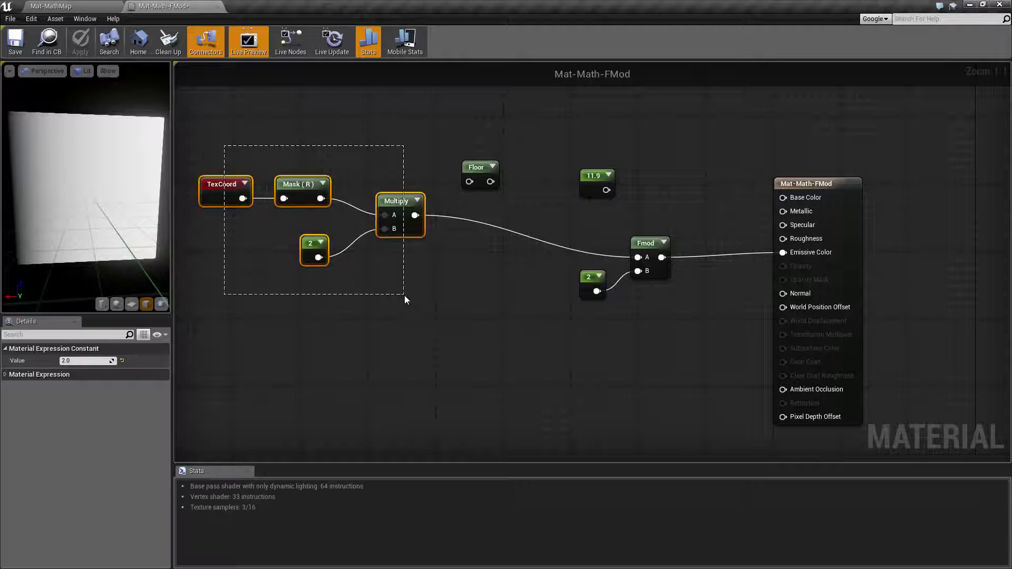
left_click(420, 309)
left_click_drag(206, 141, 272, 251)
mouse_move(291, 158)
left_mouse_down()
mouse_move(320, 202)
mouse_move(406, 270)
left_mouse_up()
left_click(323, 218)
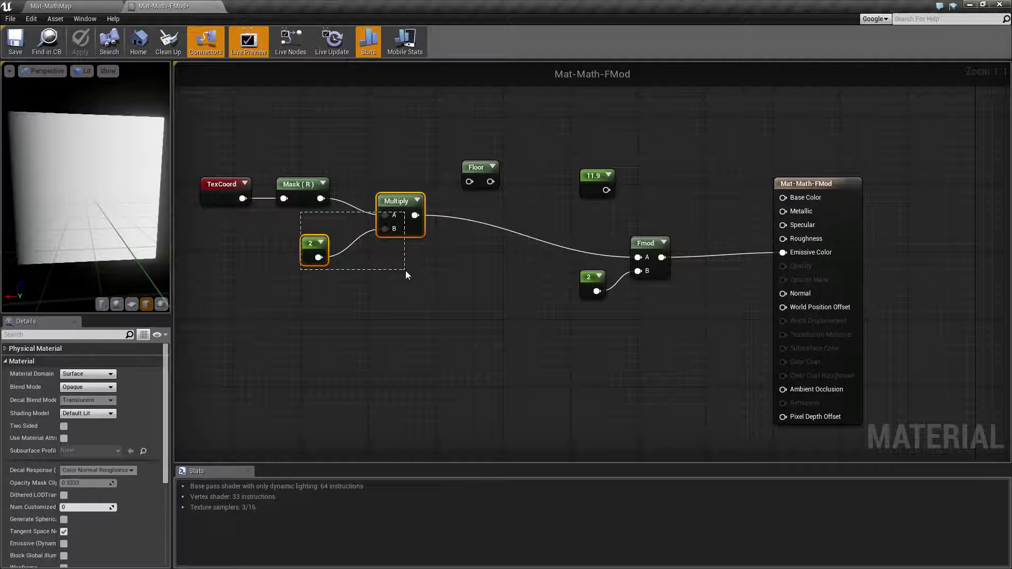
left_click(411, 284)
right_click_drag(444, 291, 396, 275)
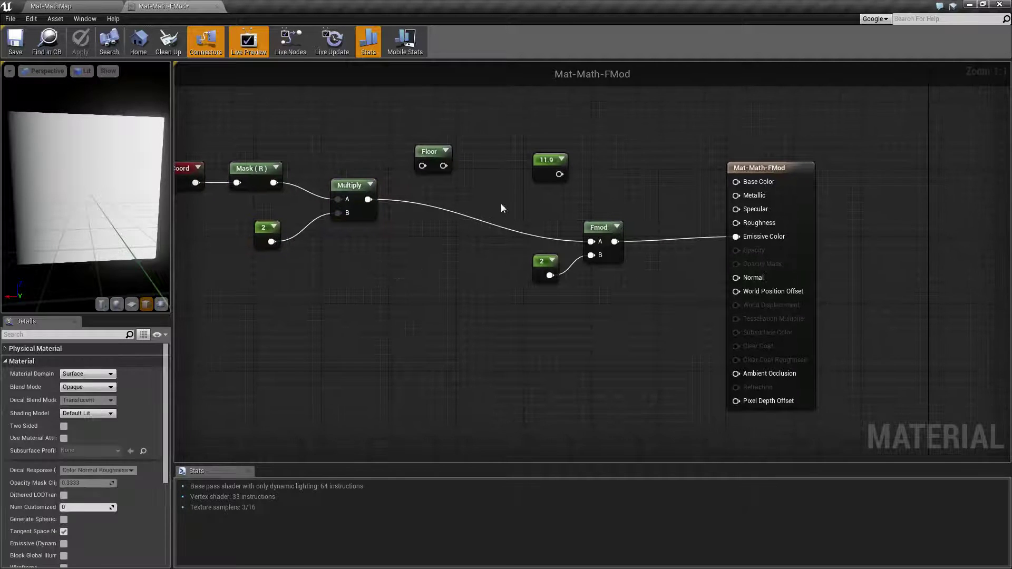
left_click_drag(506, 212, 616, 293)
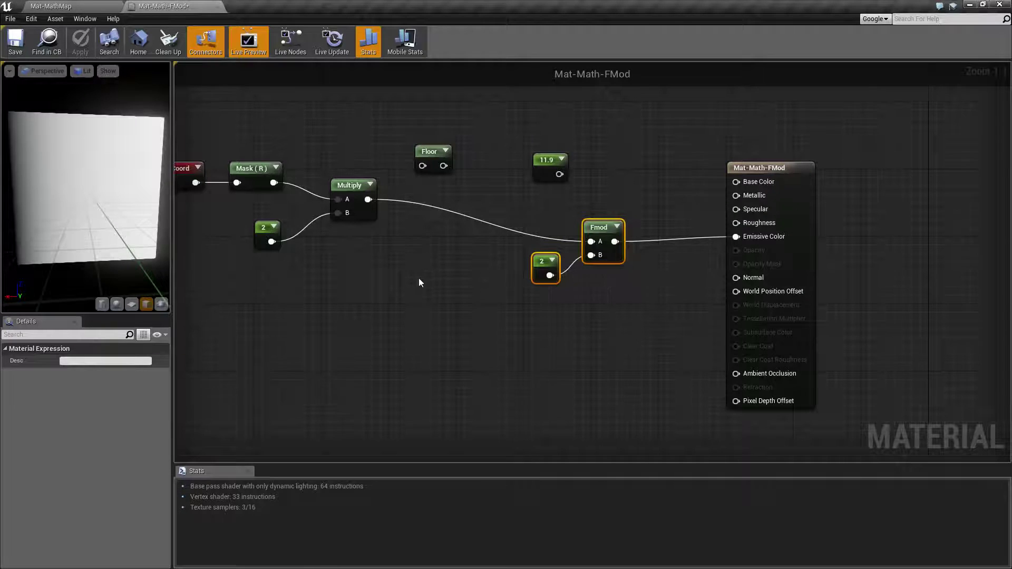
right_click_drag(419, 277, 478, 273)
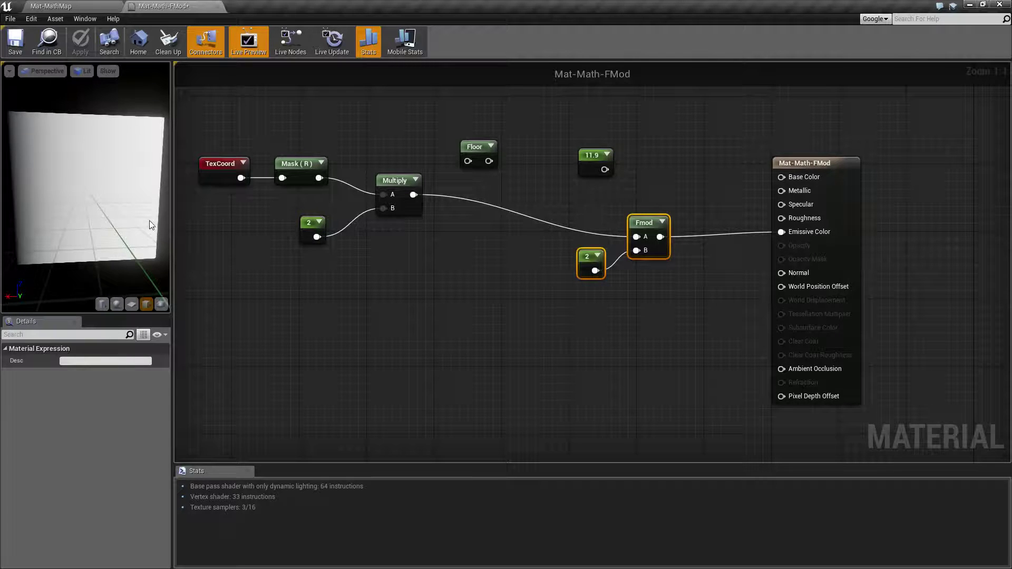
mouse_move(441, 297)
right_mouse_down()
mouse_move(488, 289)
mouse_move(478, 289)
right_mouse_up()
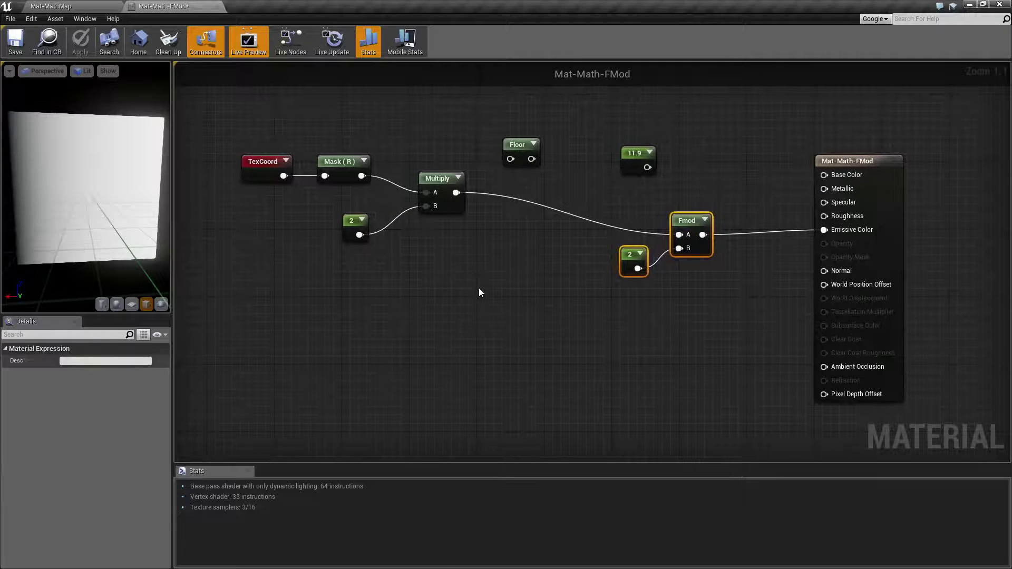
Step: Set the Fmod divisor constant to 3
left_click(635, 256)
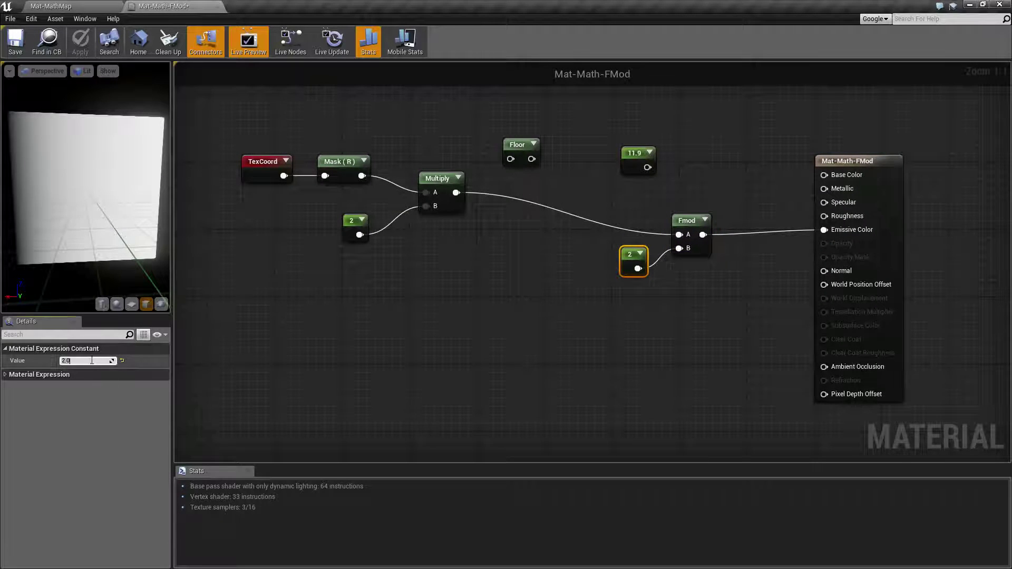
type("3")
key("Return")
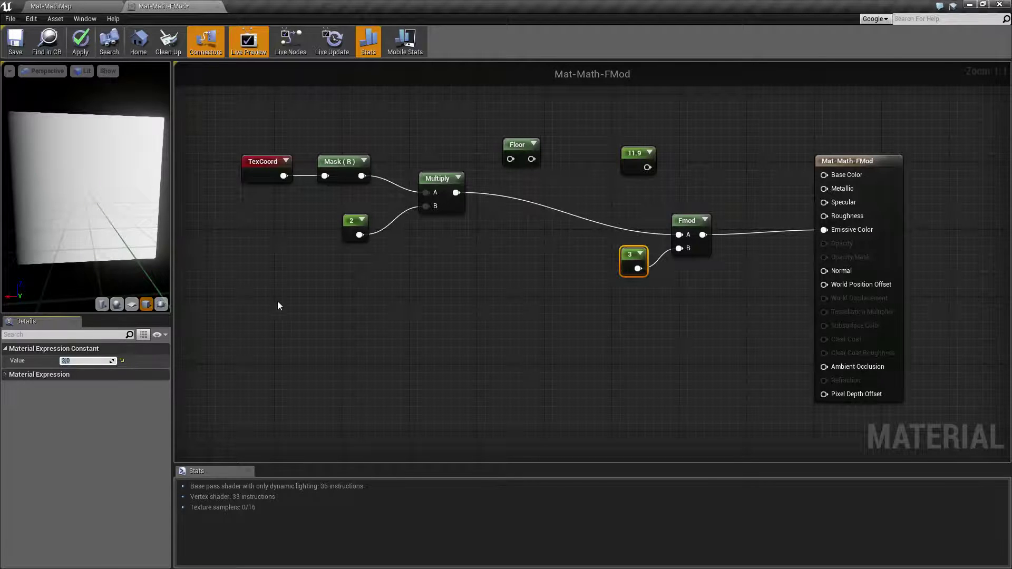
left_click(354, 221)
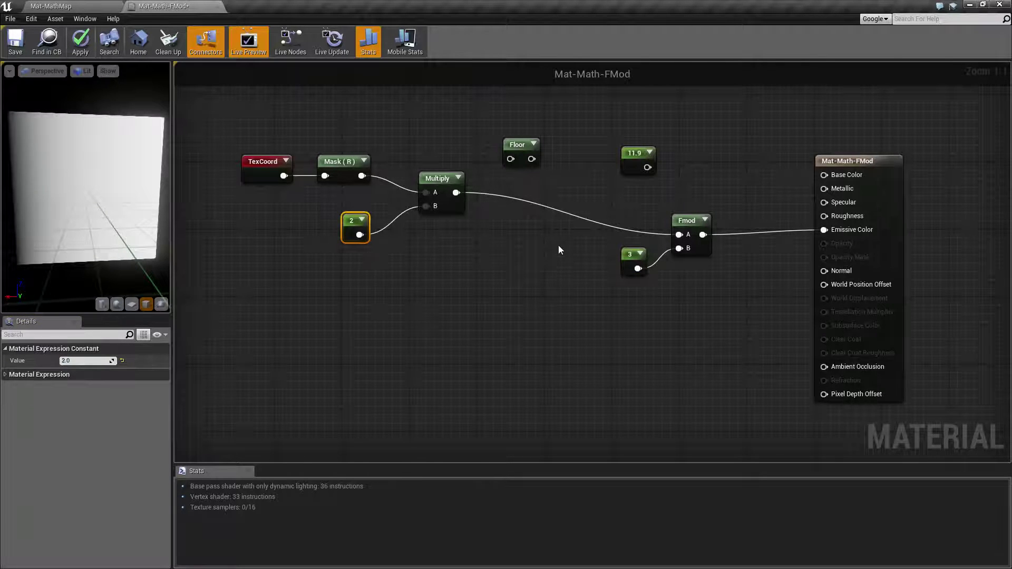
left_click(632, 256)
left_click(659, 299)
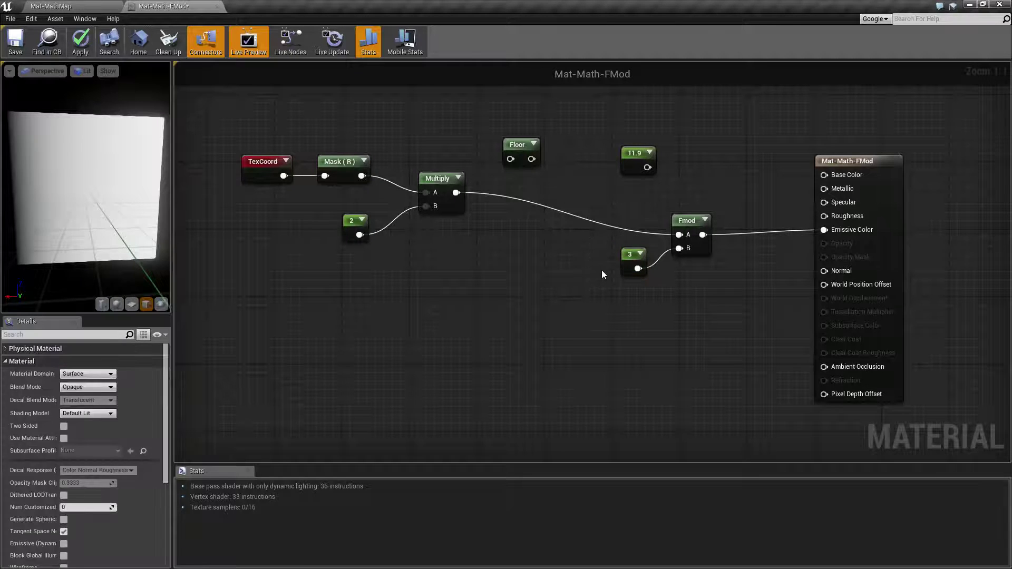
left_click_drag(665, 188, 657, 317)
Step: Set the multiplier constant to 3 and the Fmod divisor to 2
left_click(352, 227)
left_click(81, 362)
type("3")
key("Return")
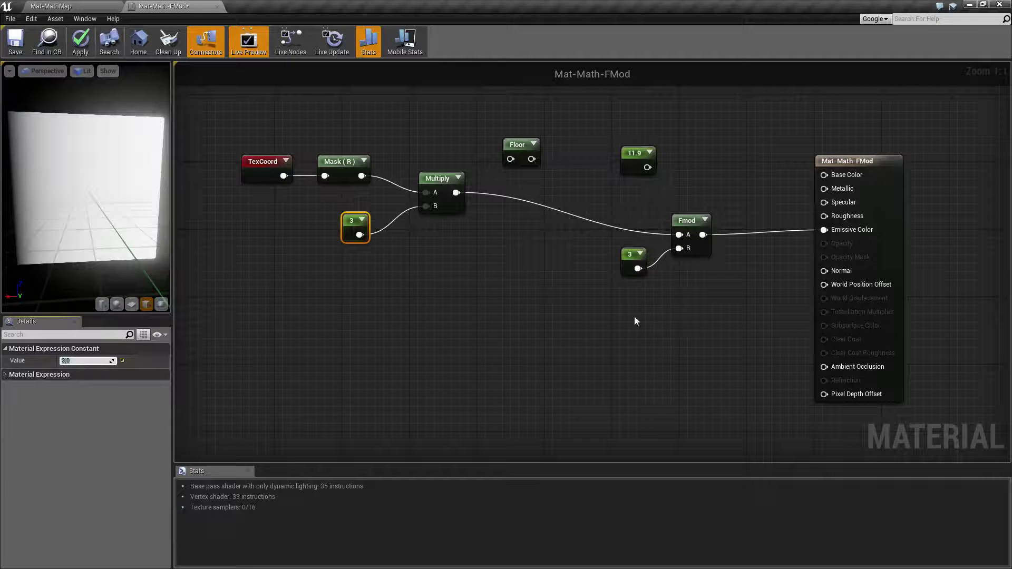
left_click(634, 257)
left_click(87, 361)
type("2")
key("Return")
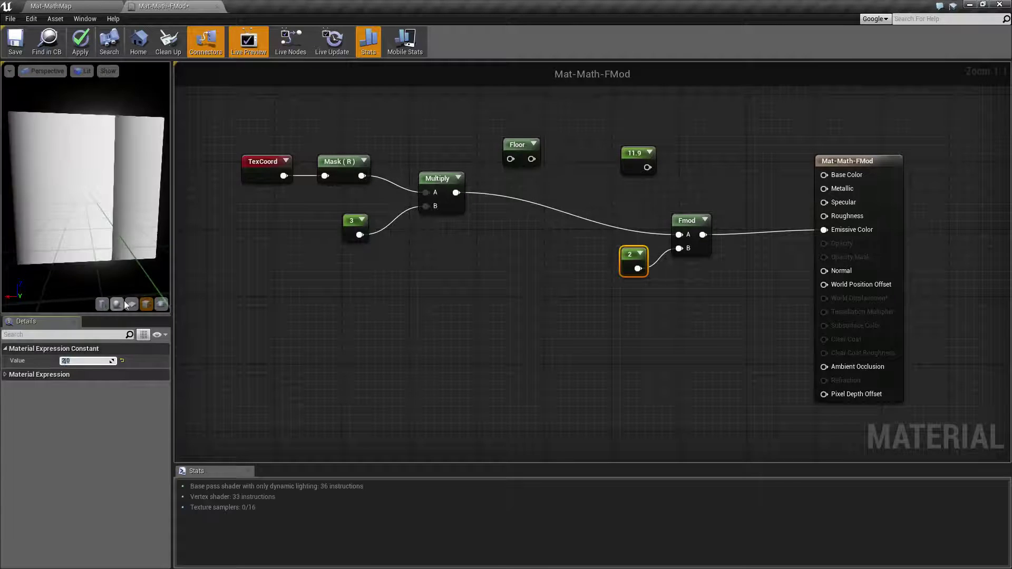
Step: Set the Fmod divisor to 1 and inspect the striped plane in the preview
left_click_drag(95, 182, 71, 165)
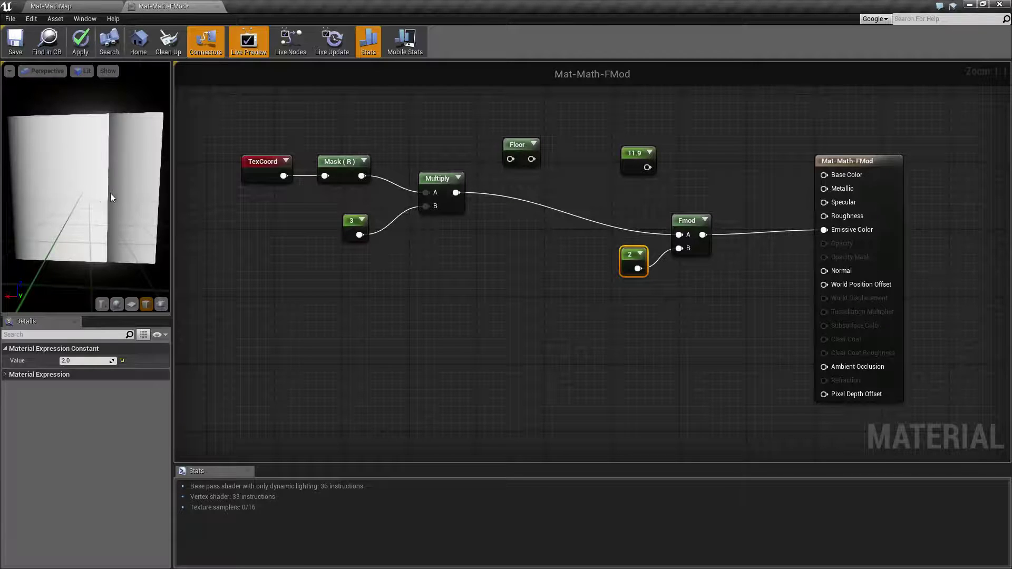
left_click_drag(110, 197, 110, 194)
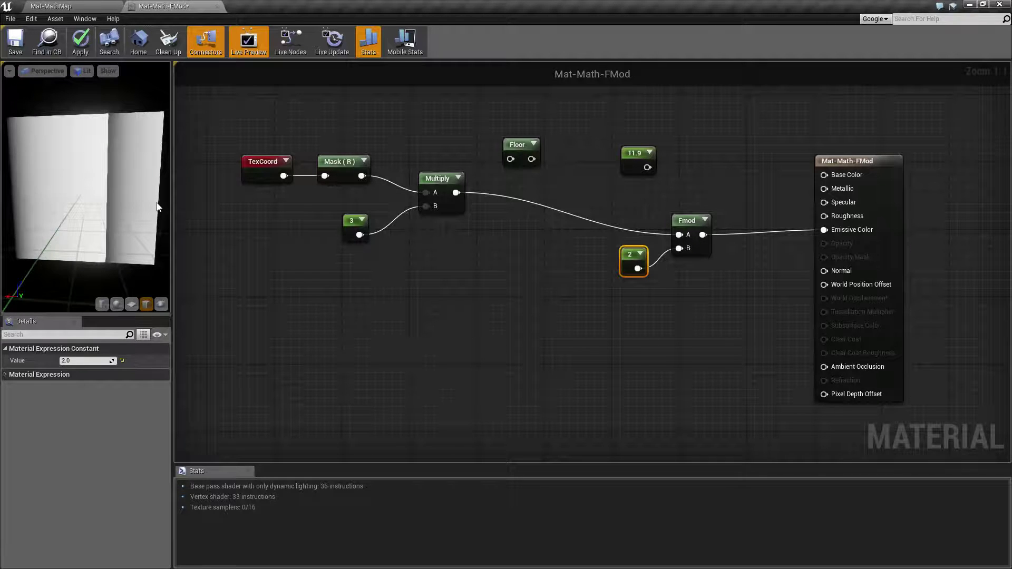
left_click_drag(438, 249, 347, 215)
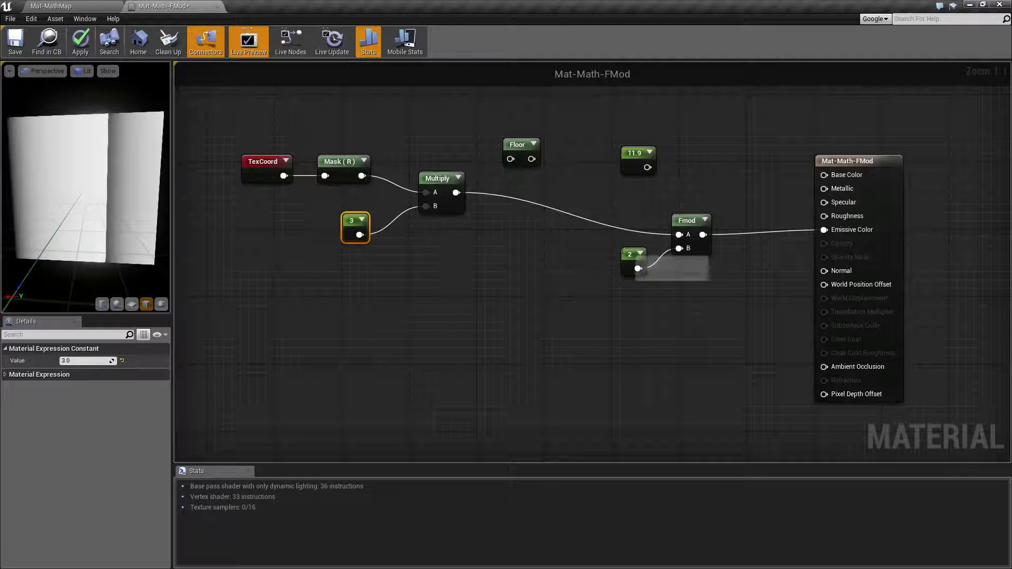
left_click(635, 263)
double_click(82, 362)
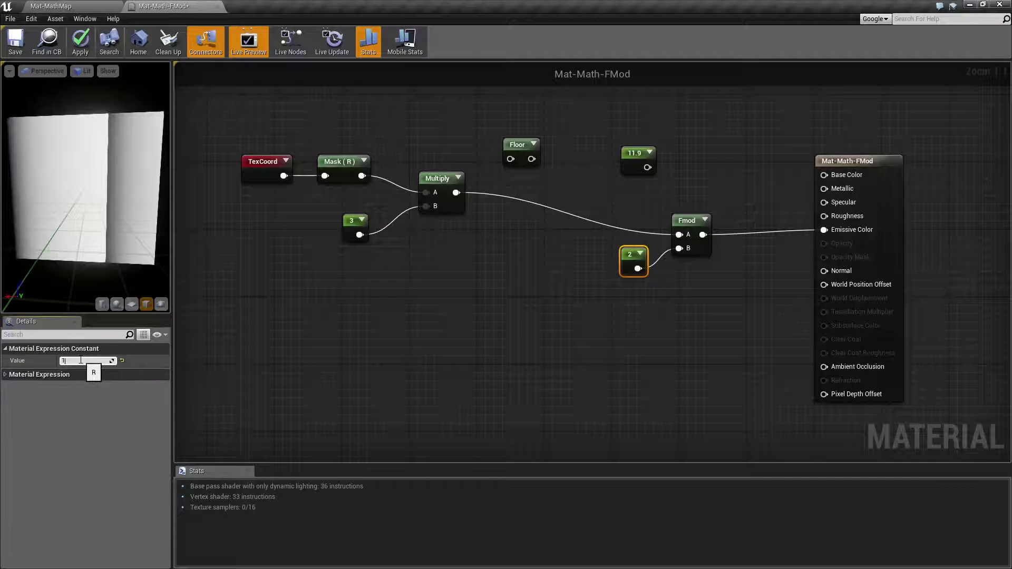
key("Return")
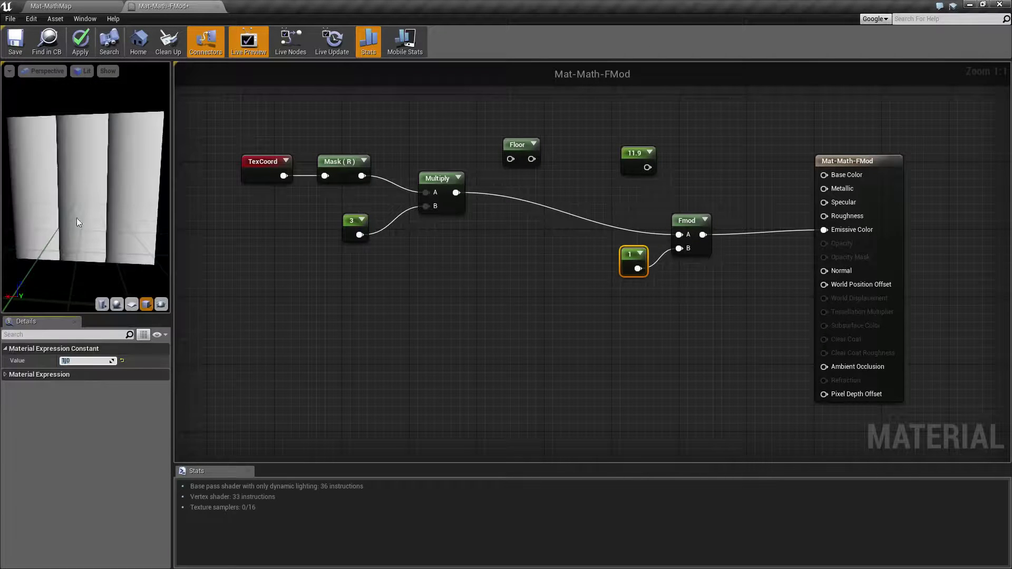
mouse_move(79, 190)
left_mouse_down()
mouse_move(111, 158)
mouse_move(95, 190)
left_mouse_up()
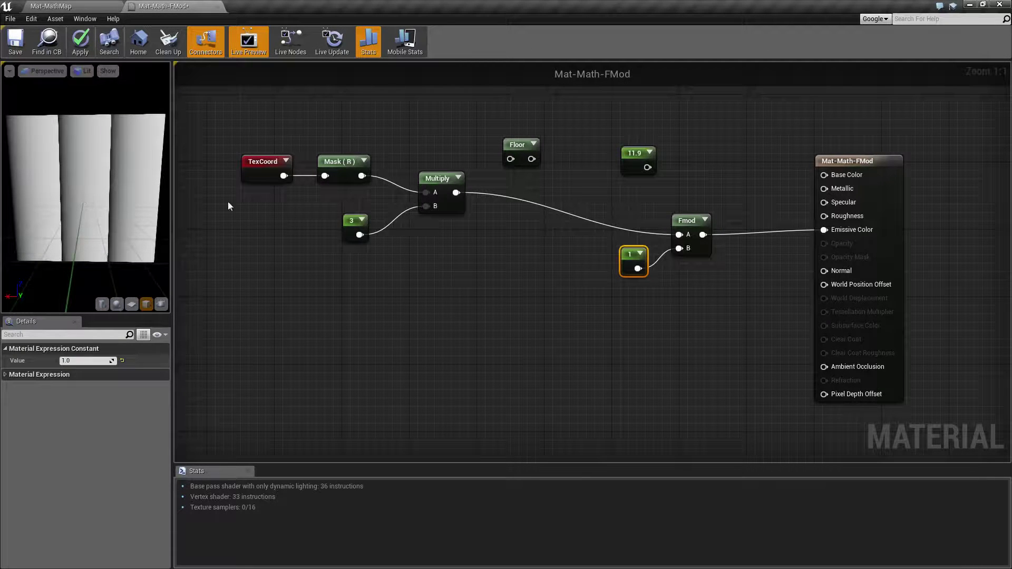
left_click_drag(237, 130, 447, 269)
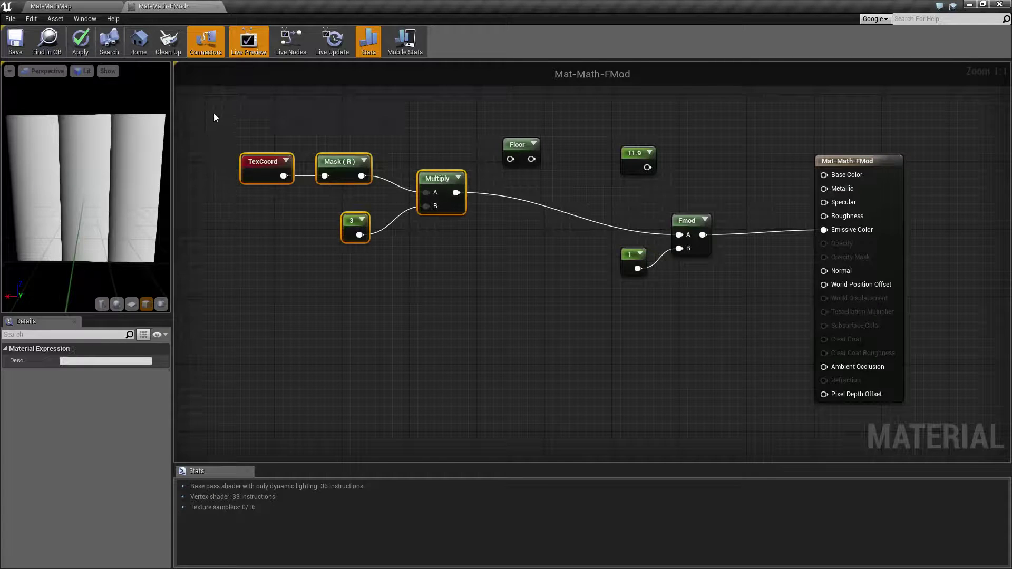
left_click_drag(216, 114, 428, 244)
left_click(454, 280)
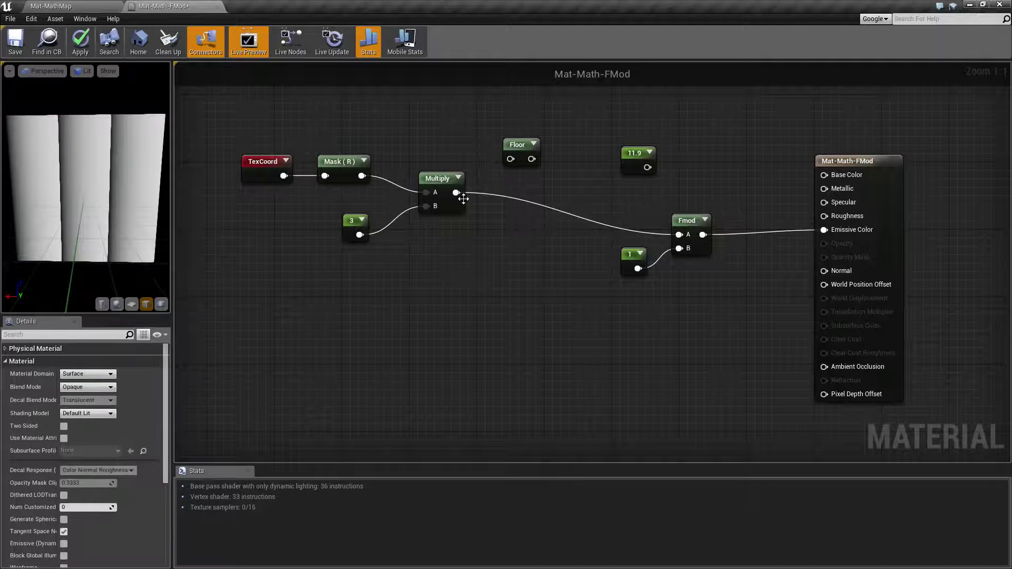
mouse_move(457, 193)
left_mouse_down()
mouse_move(511, 159)
mouse_move(679, 234)
left_mouse_up()
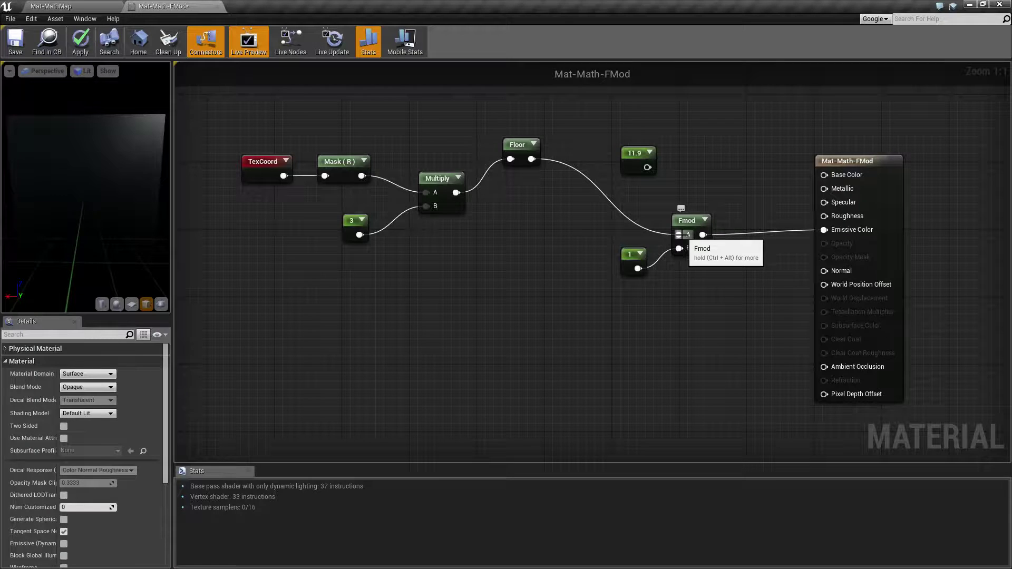
left_click(632, 255)
left_click(355, 221)
left_click(87, 361)
type("2")
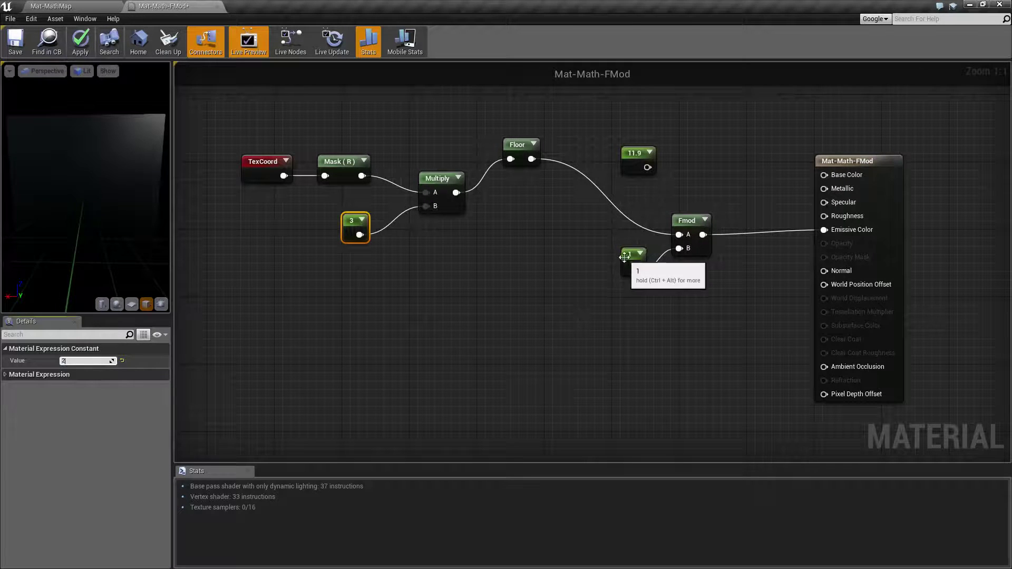
left_click(624, 256)
left_click(87, 360)
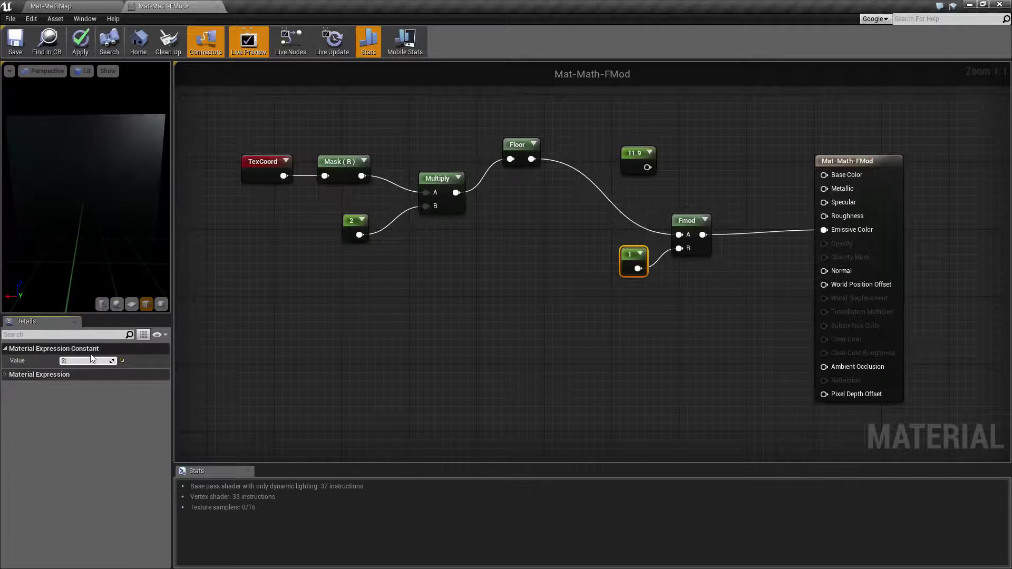
type("2")
key("Return")
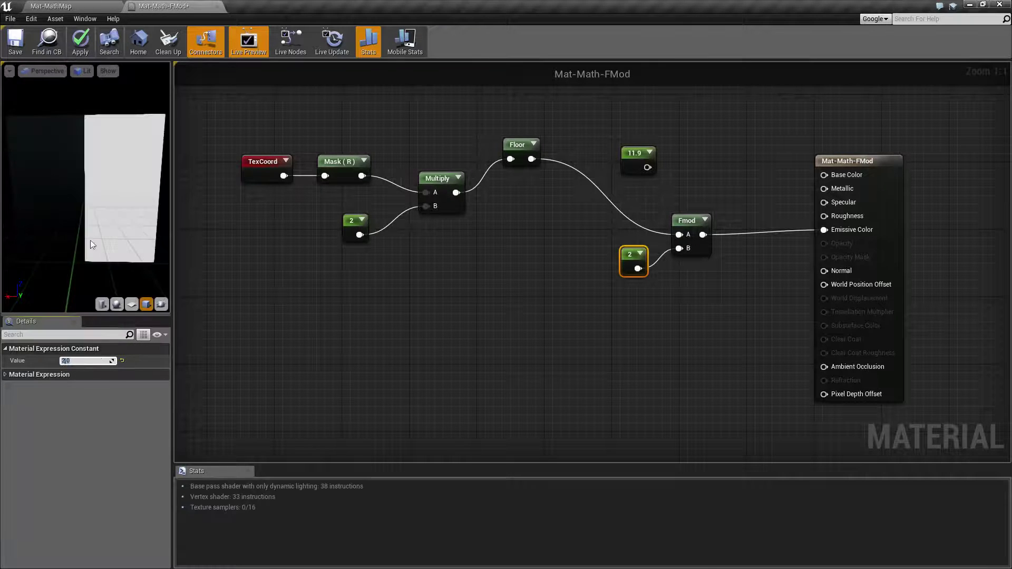
mouse_move(95, 230)
left_mouse_down()
mouse_move(48, 230)
mouse_move(89, 237)
left_mouse_up()
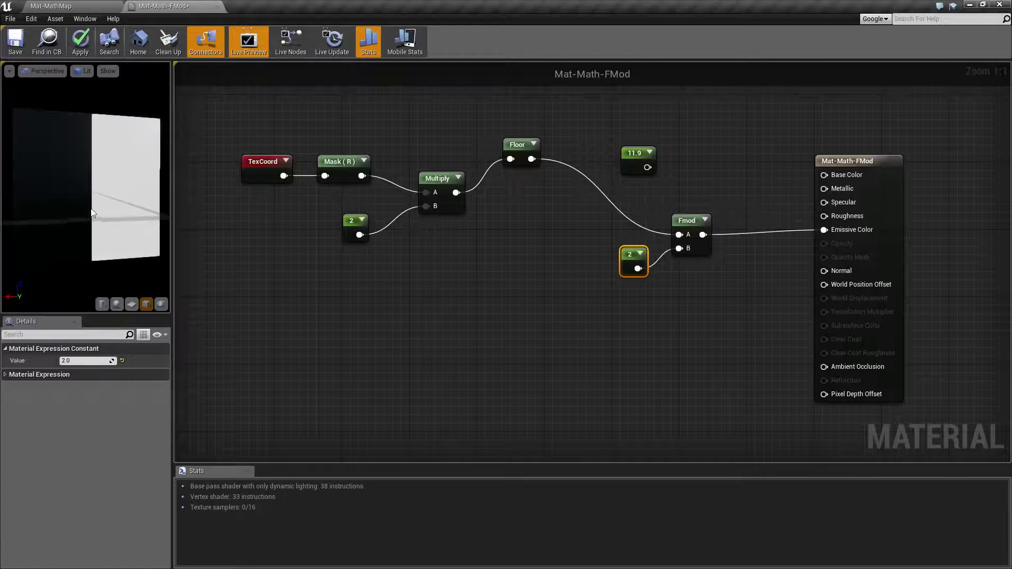
mouse_move(440, 134)
left_mouse_down()
mouse_move(617, 210)
mouse_move(751, 341)
left_mouse_up()
left_click(644, 335)
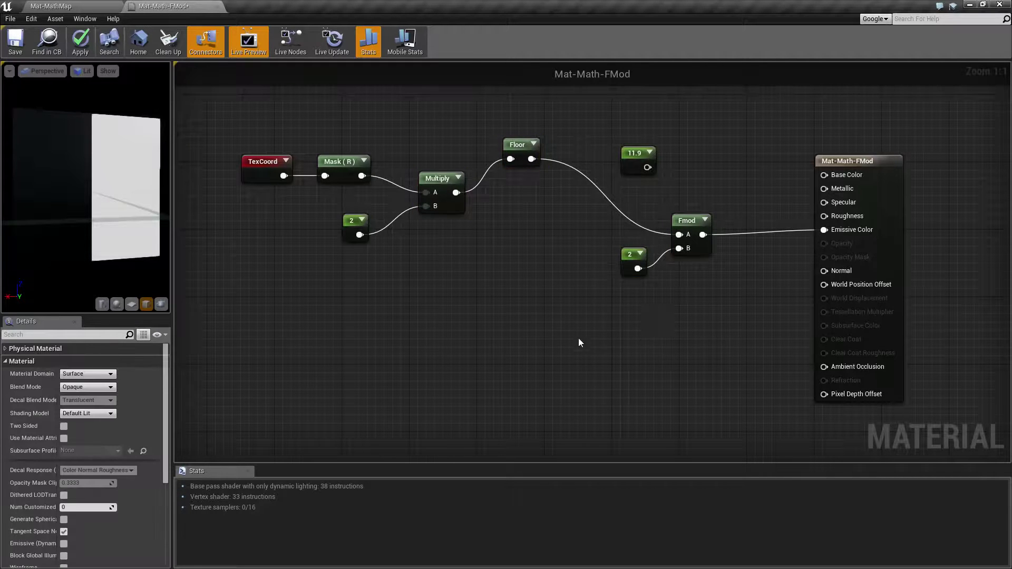
left_click(352, 221)
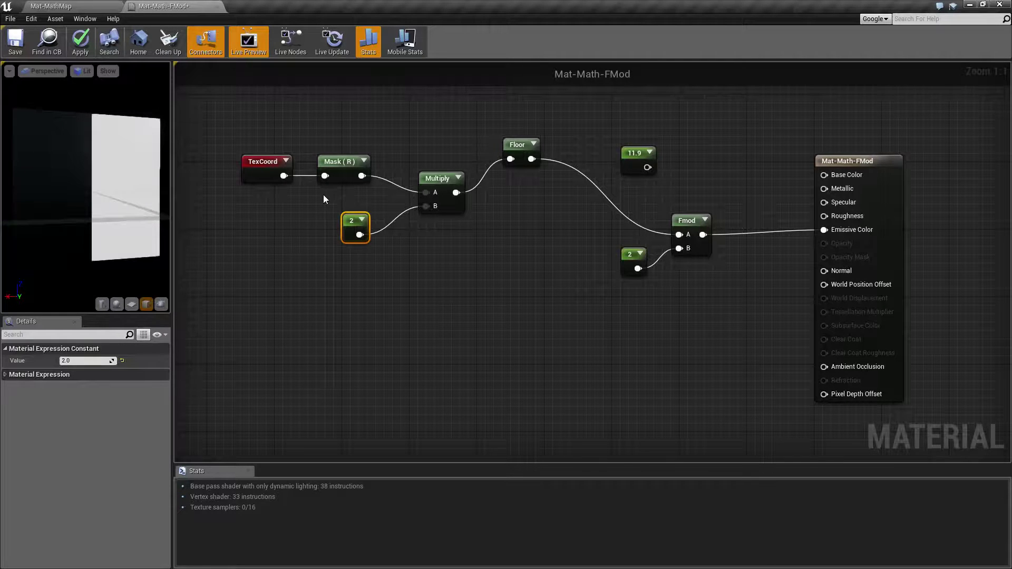
Step: Set the multiplier constant to 10 and orbit the preview to inspect the stripes
left_click_drag(323, 198, 433, 285)
left_click(432, 285)
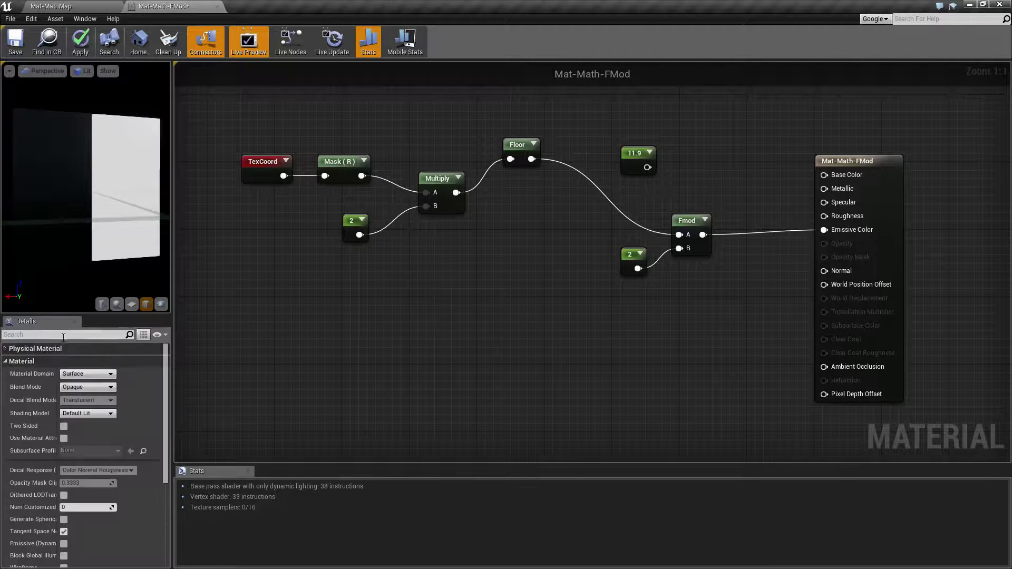
left_click(351, 218)
left_click(87, 361)
type("10")
key("Return")
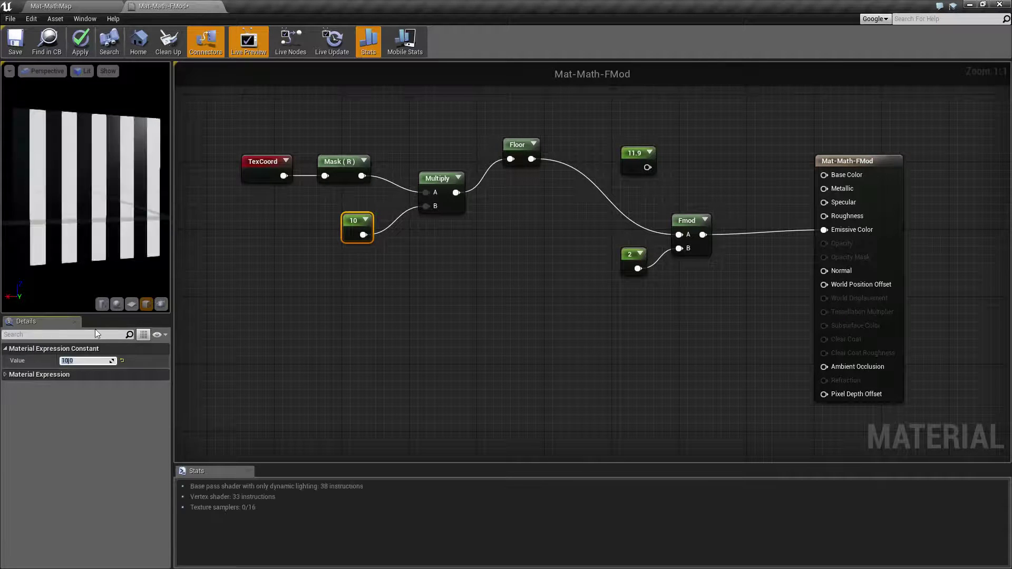
left_click_drag(99, 199, 26, 131)
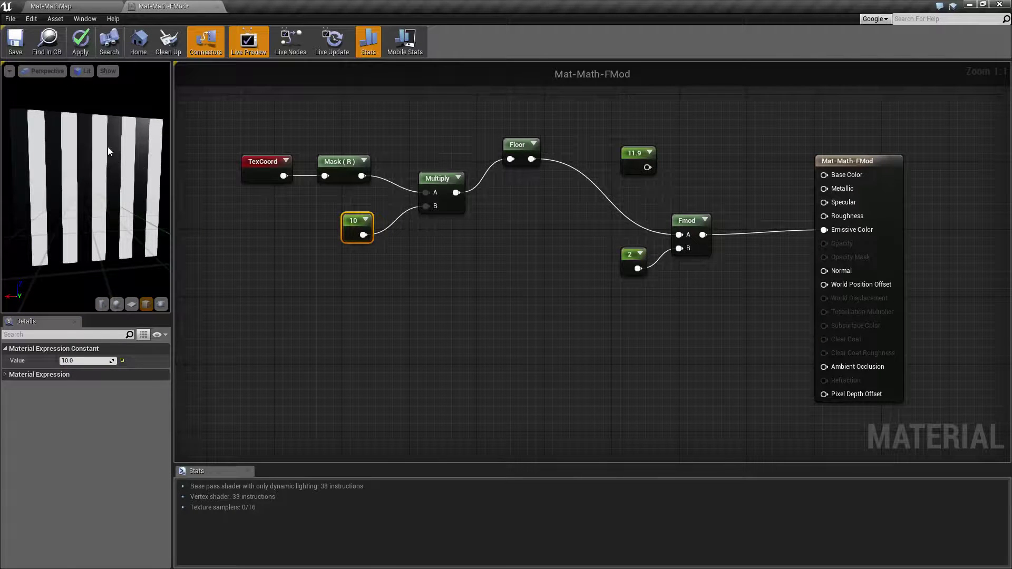
mouse_move(112, 150)
left_mouse_down()
mouse_move(87, 198)
mouse_move(128, 176)
left_mouse_up()
Step: Marquee-select the TexCoord-to-Floor chain and the Fmod group to review the graph
left_click_drag(246, 119, 735, 316)
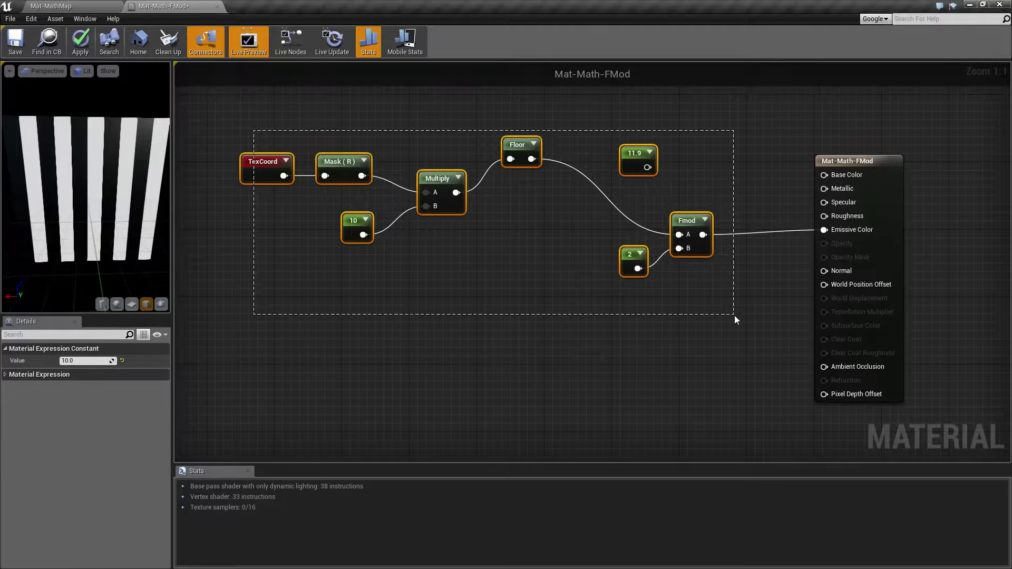
left_click_drag(249, 123, 419, 299)
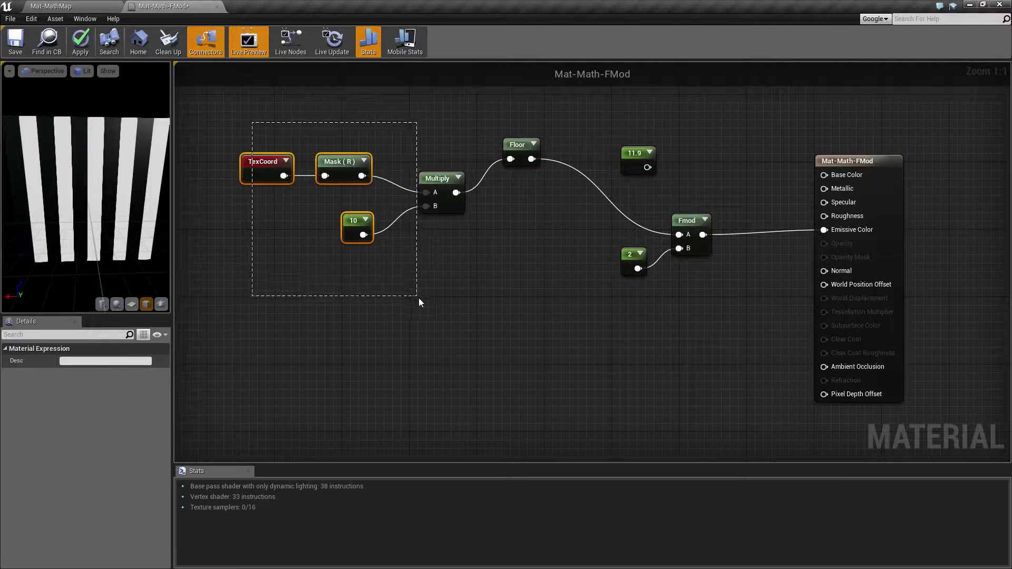
left_click(625, 310)
left_click_drag(630, 230, 578, 337)
left_click(578, 338)
left_click_drag(551, 292, 249, 107)
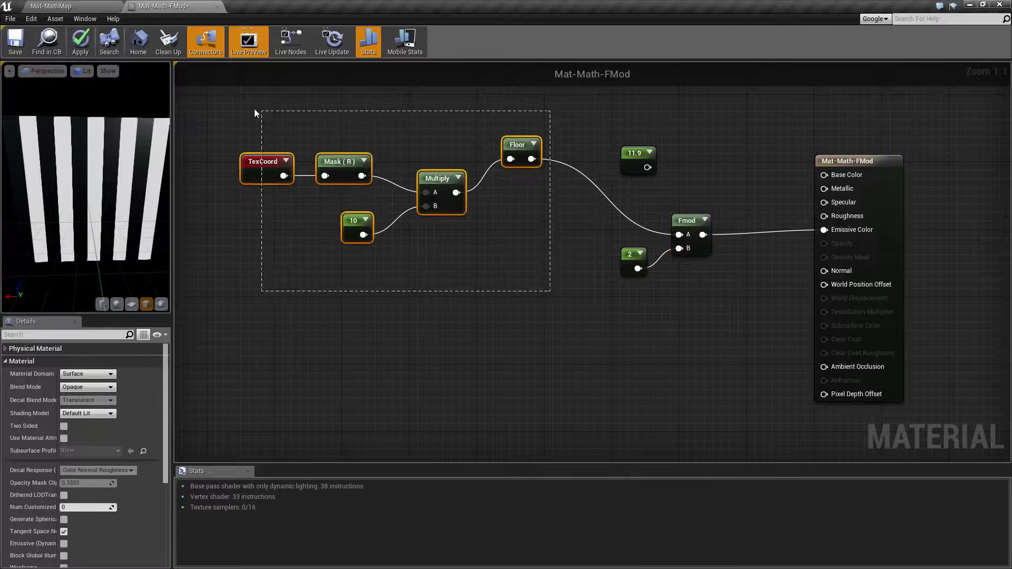
left_click_drag(563, 184, 770, 313)
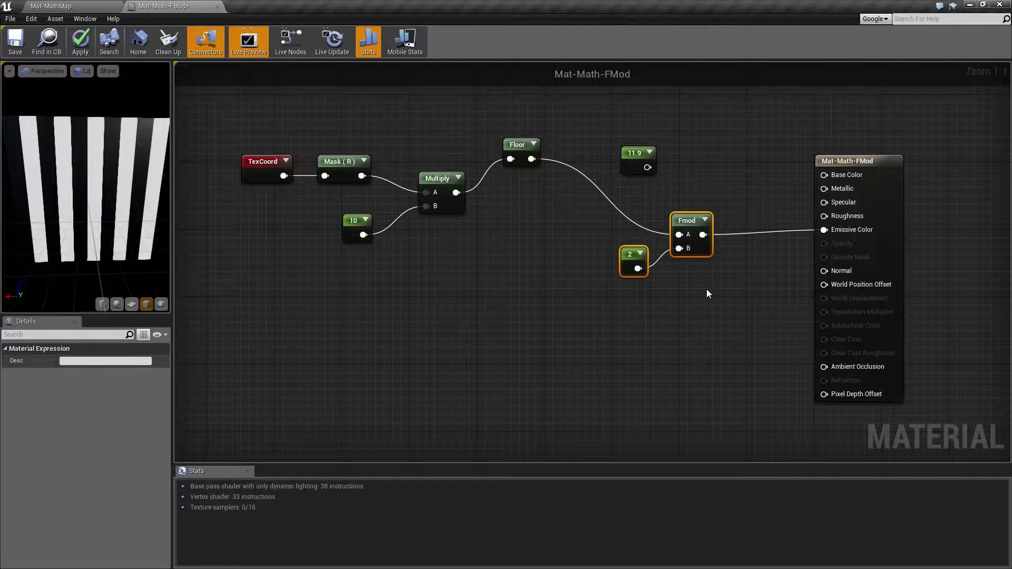
left_click_drag(599, 220, 740, 309)
left_click(705, 310)
left_click(633, 255)
left_click(83, 361)
type("3")
key("Return")
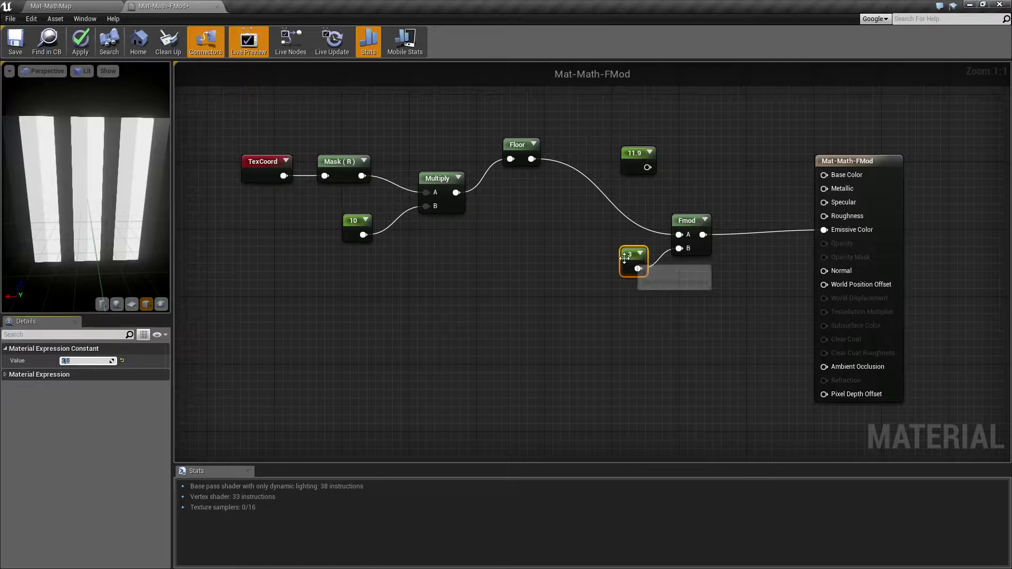
double_click(87, 360)
type("5")
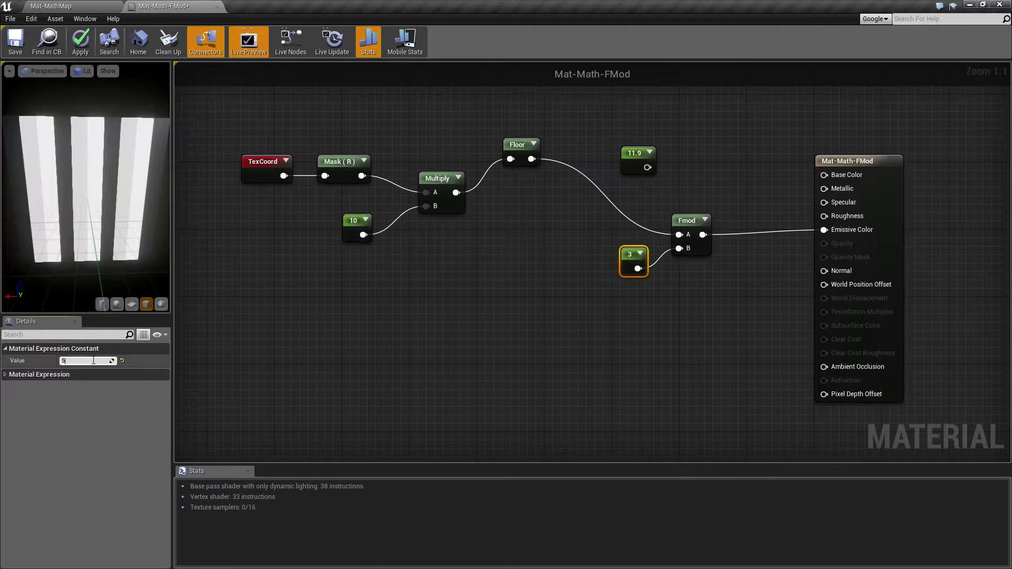
key("Return")
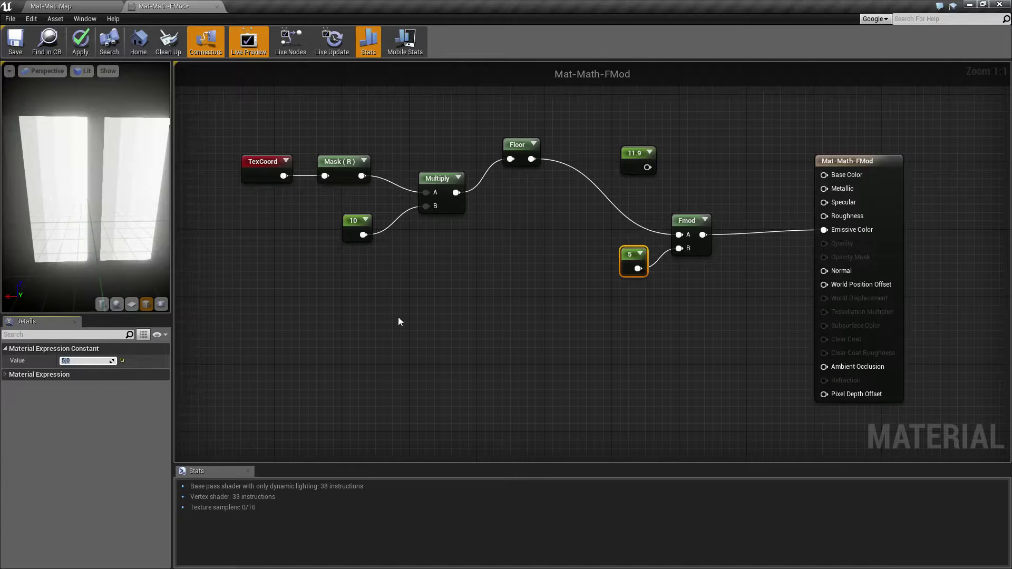
left_click(518, 145)
left_click(551, 225)
mouse_move(580, 203)
left_mouse_down()
mouse_move(747, 319)
mouse_move(197, 126)
left_mouse_up()
left_click(739, 308)
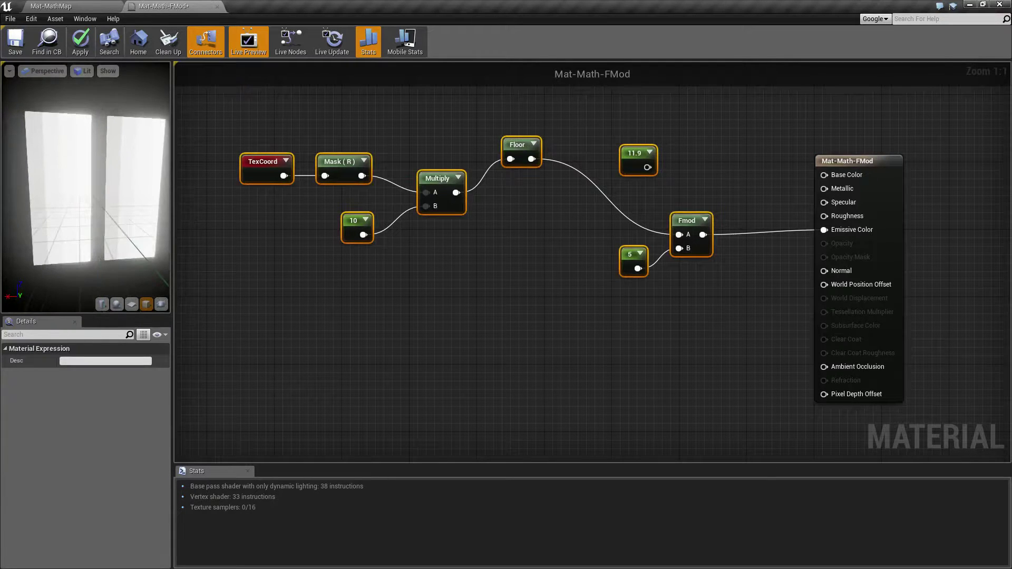
left_click(354, 221)
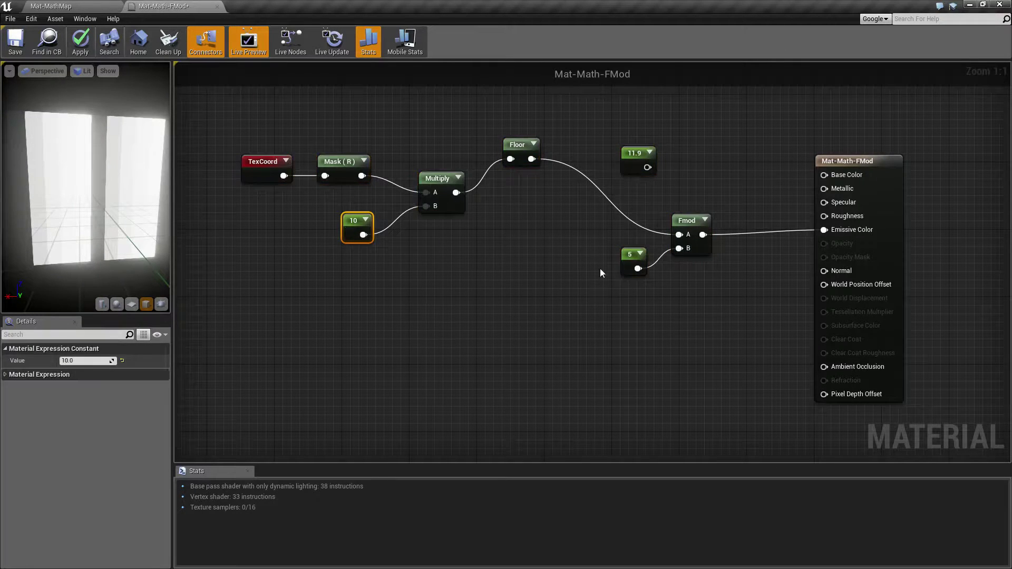
left_click(629, 255)
left_click(80, 362)
type("2")
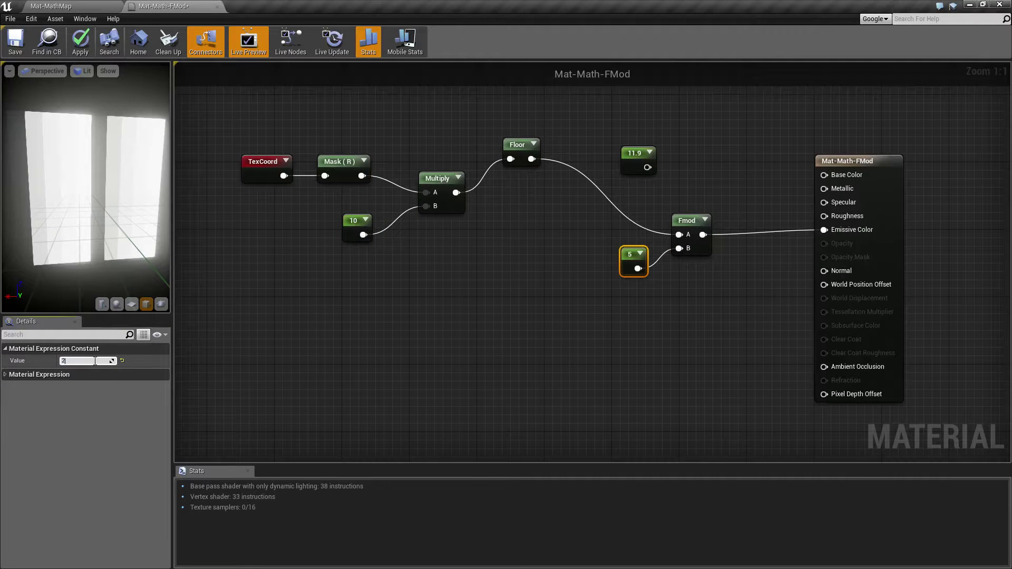
key("Return")
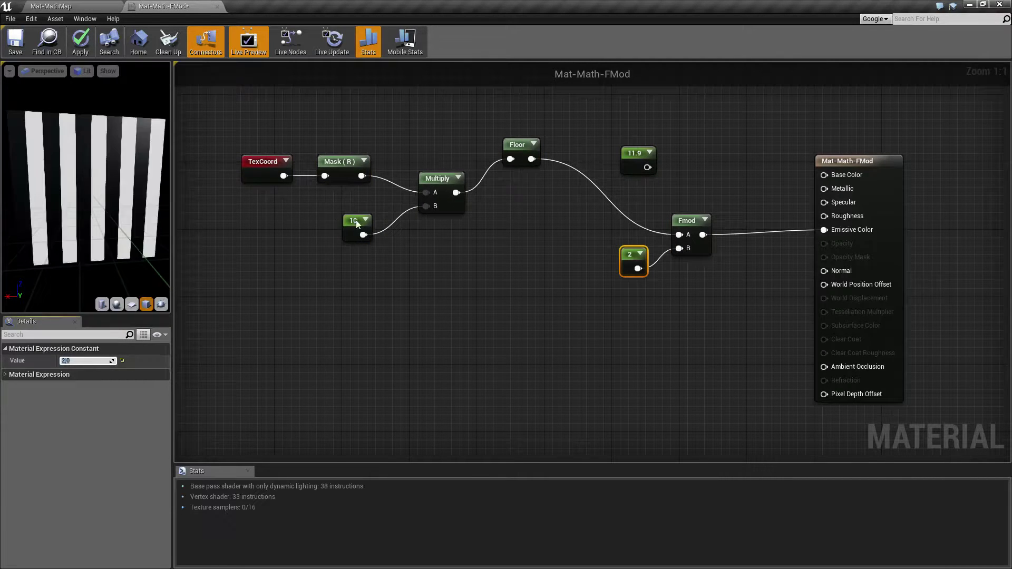
Step: Apply the material and set the multiplier constant to 100
left_click(354, 222)
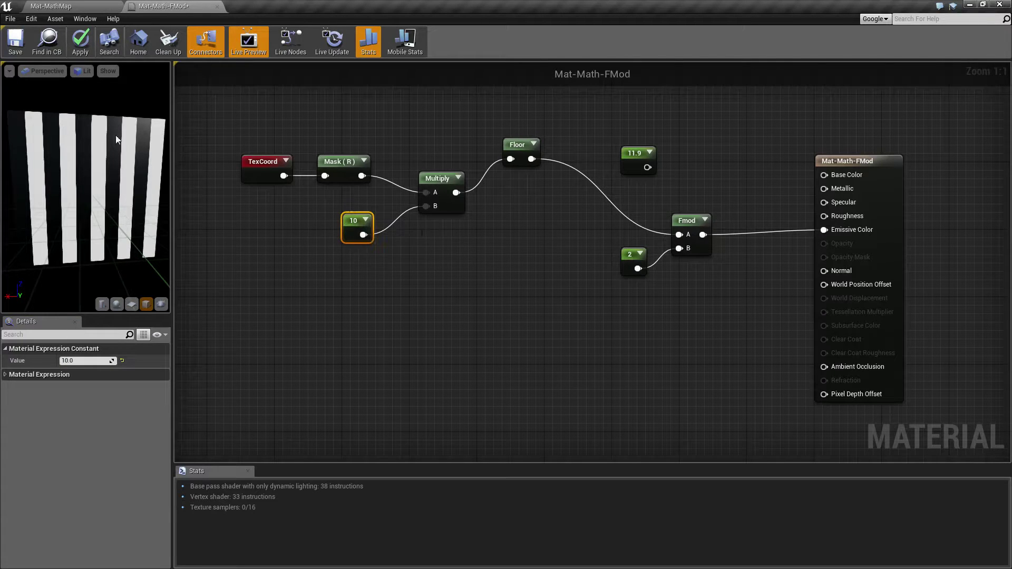
left_click(80, 41)
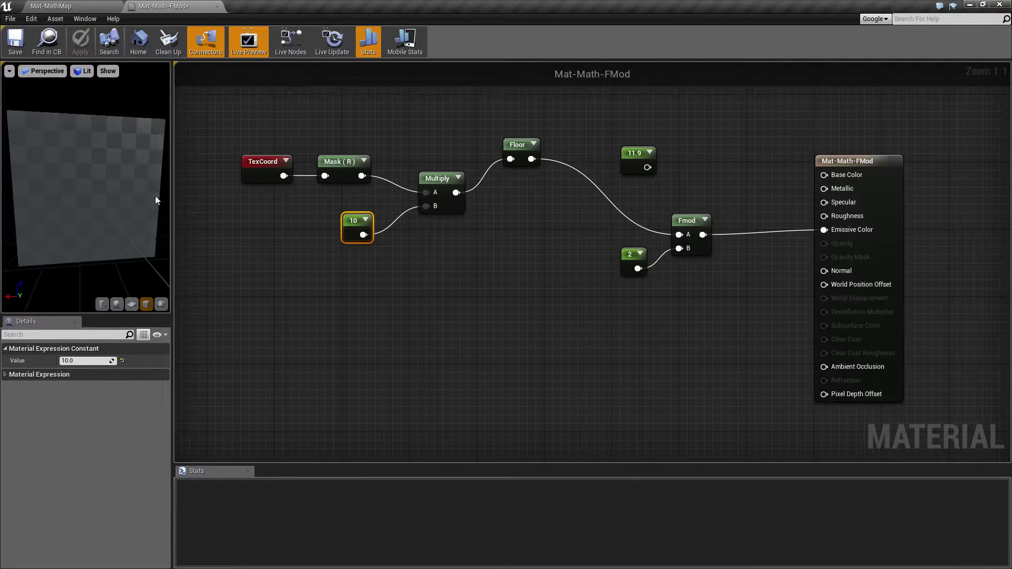
left_click(85, 361)
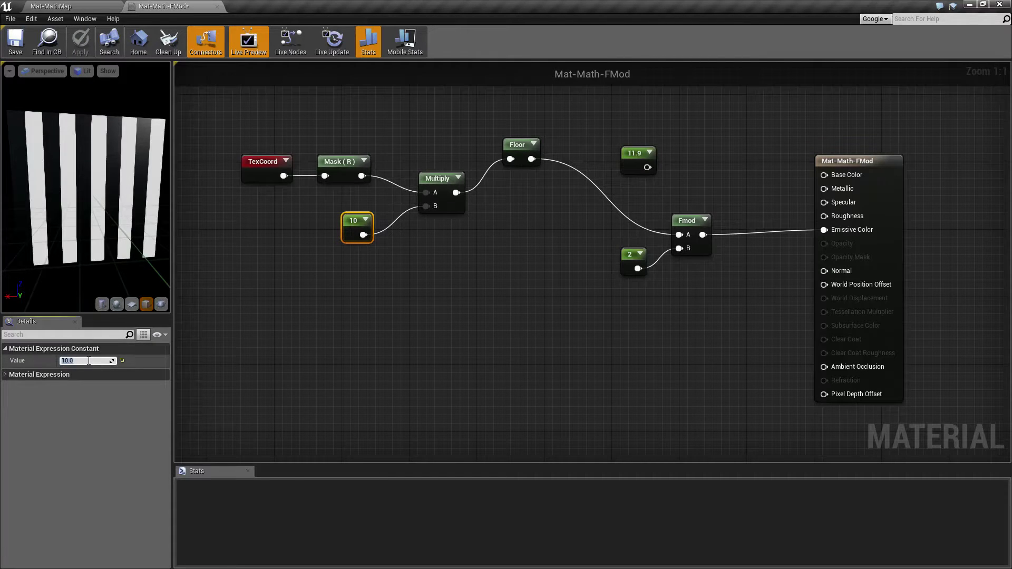
type("100")
key("Return")
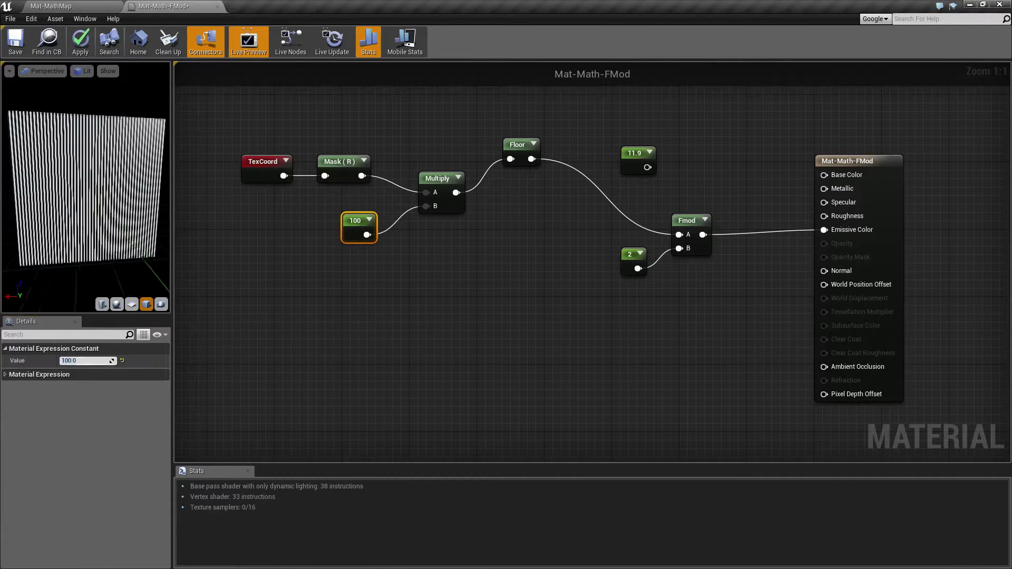
Step: Inspect the dense thin stripes in the preview and apply the material again
mouse_move(87, 190)
left_mouse_down()
mouse_move(48, 190)
mouse_move(48, 159)
left_mouse_up()
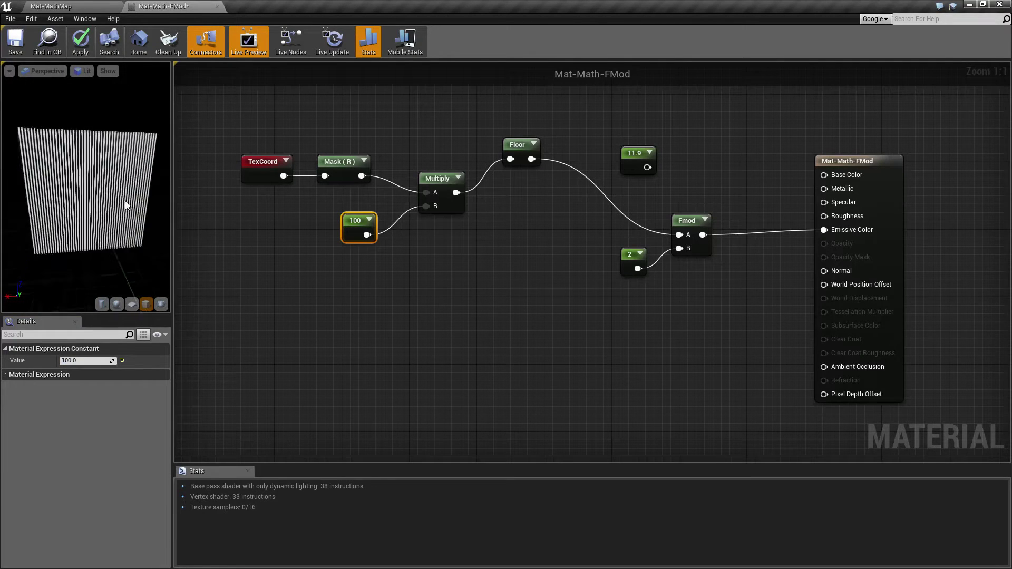
left_click_drag(87, 190, 87, 143)
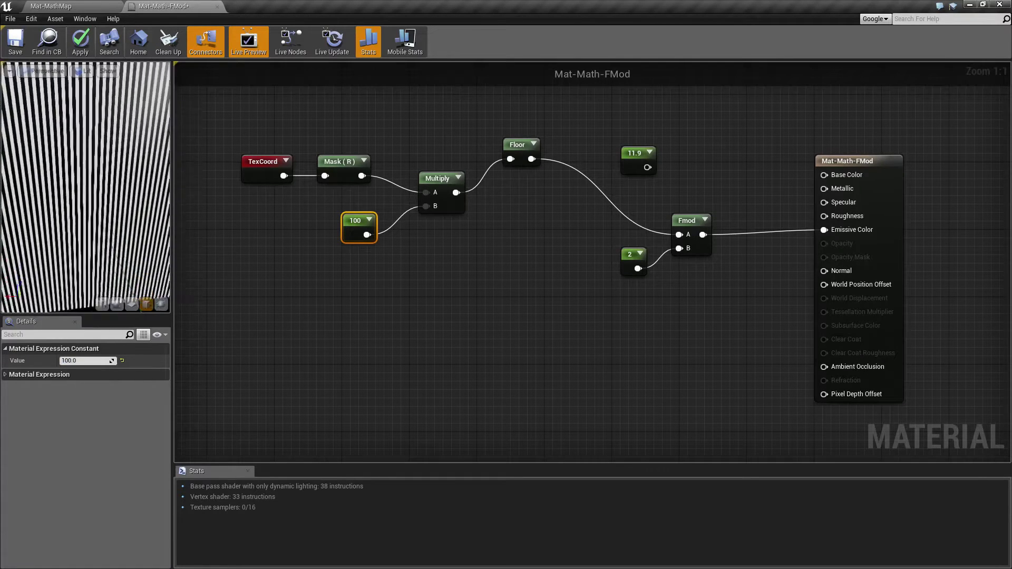
left_click_drag(87, 190, 87, 158)
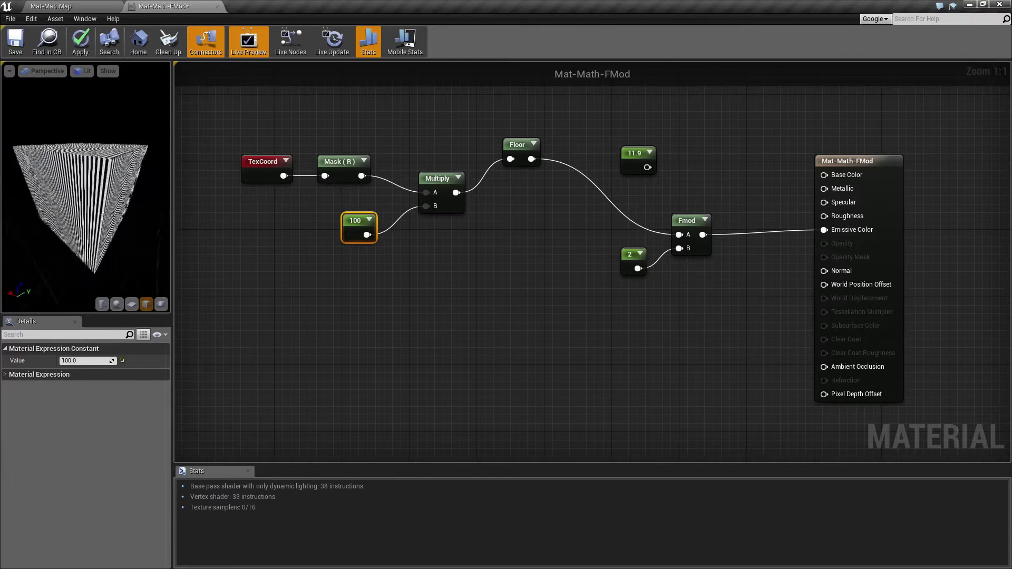
left_click(81, 39)
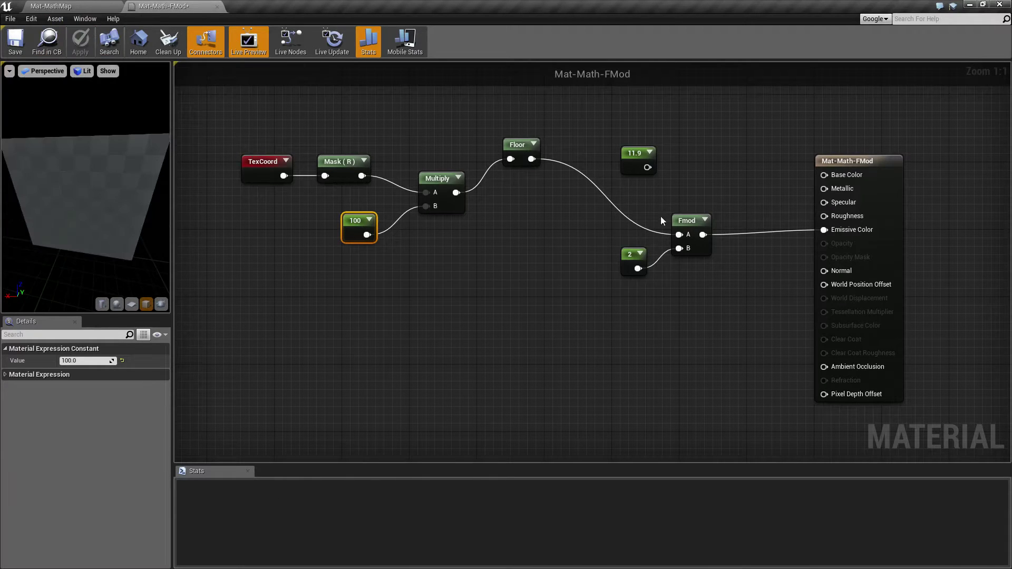
left_click(661, 194)
left_click(688, 220)
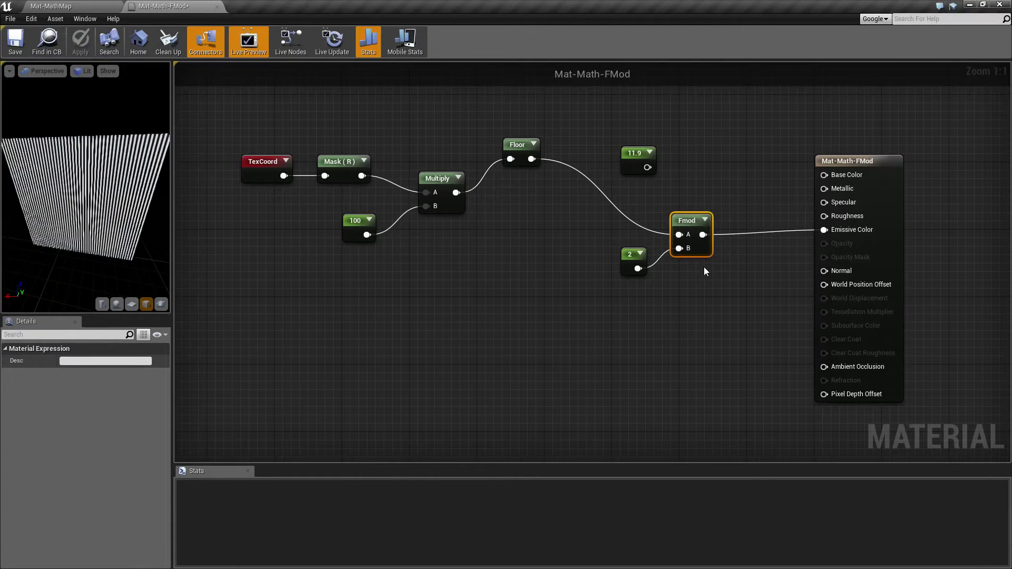
left_click(604, 215)
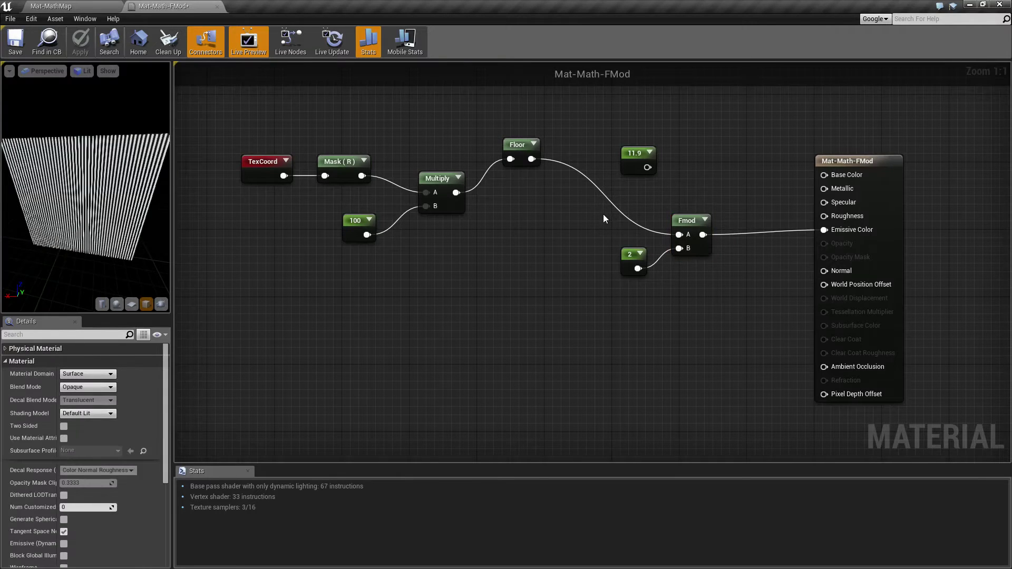